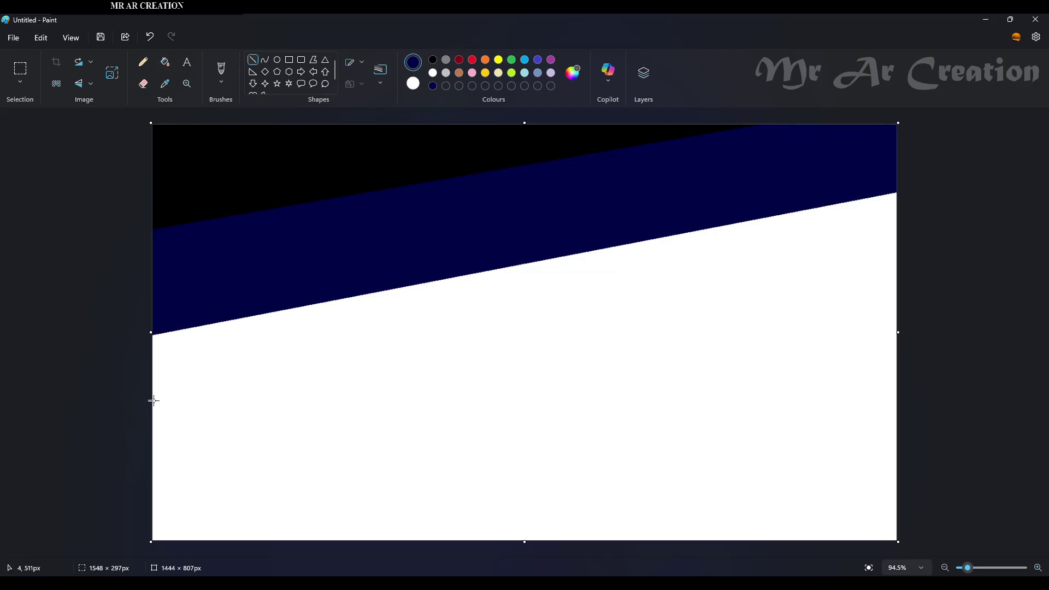
Step: Draw a navy slanted line about 1619 × 318 px across the canvas, parallel to and below the navy band
drag(156, 411, 983, 255)
drag(675, 315, 647, 338)
drag(952, 277, 961, 270)
drag(688, 310, 687, 315)
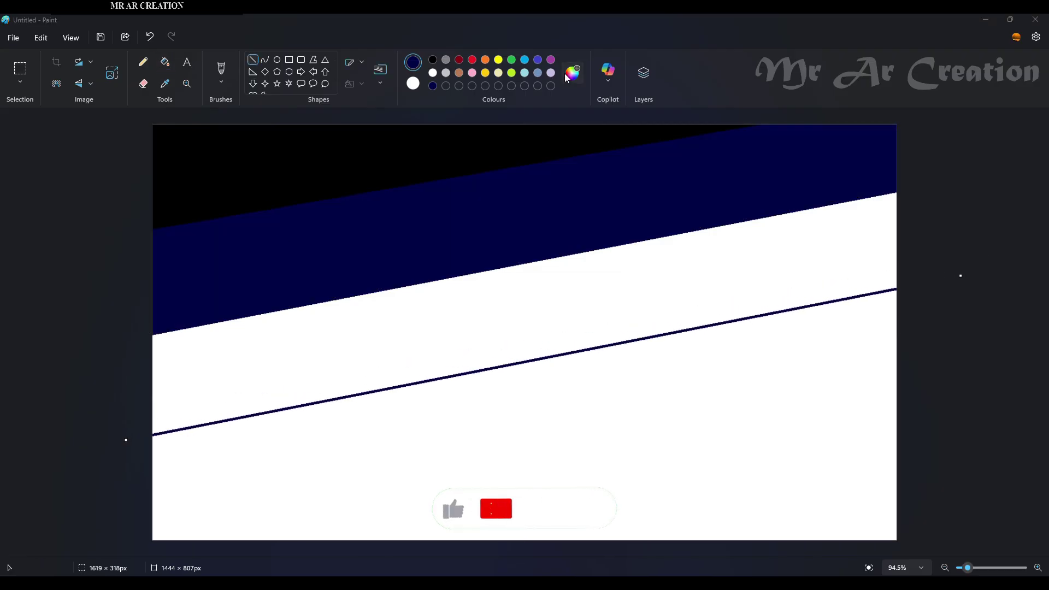
Step: Mix a dark royal blue custom colour and fill the white band between the navy band and the new line
click(571, 73)
click(452, 164)
click(555, 233)
click(464, 443)
click(165, 61)
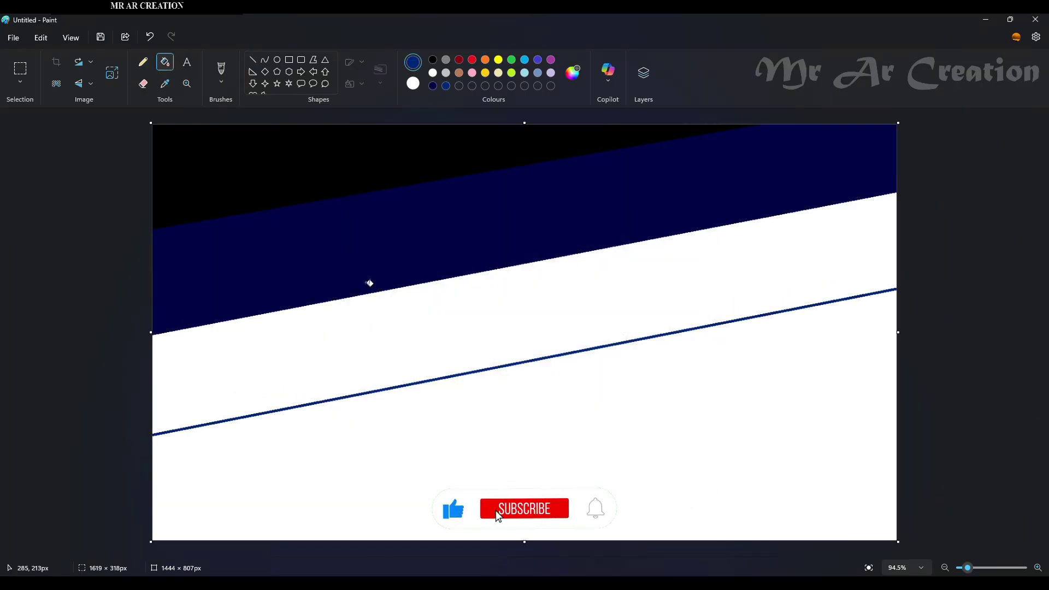
click(357, 325)
Step: Draw another parallel slanted line about 1557 × 298 px across the canvas below the royal blue band
click(252, 59)
drag(163, 513, 966, 359)
drag(708, 411, 689, 431)
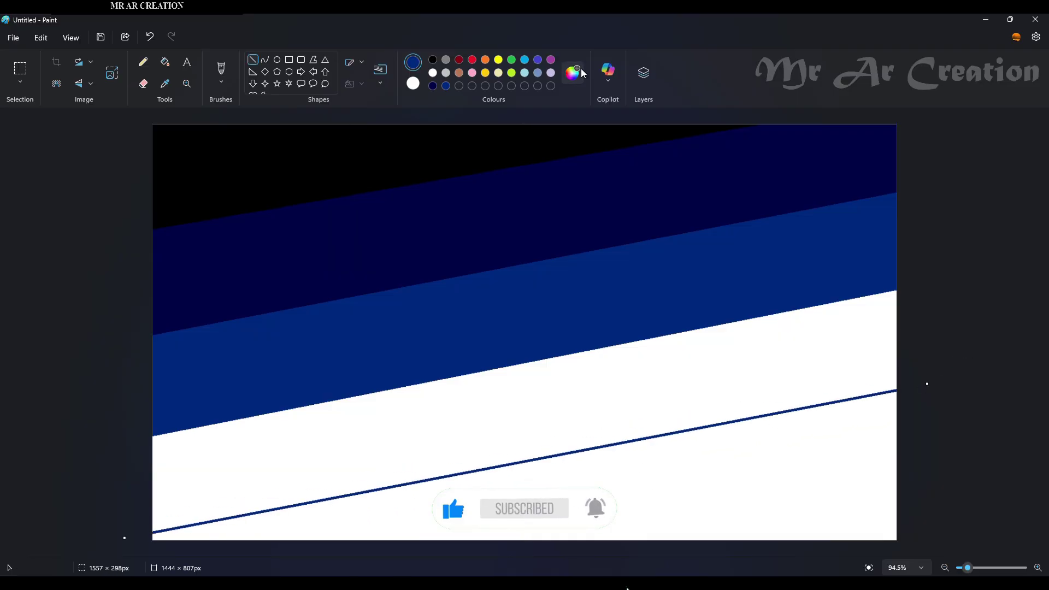
Step: Mix a medium blue custom colour and fill the band between the royal blue band and the lowest line
click(572, 73)
click(519, 195)
click(444, 440)
click(165, 62)
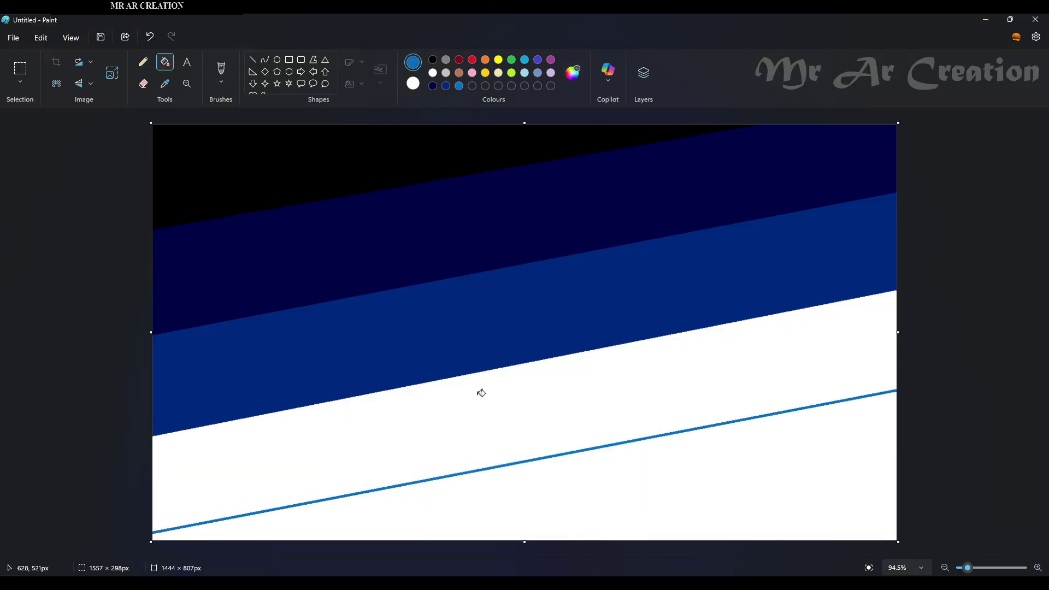
click(480, 391)
Step: Mix a turquoise custom colour and fill the remaining white area at the canvas's lower edge with it
click(572, 73)
click(442, 166)
mouse_move(555, 195)
mouse_down()
mouse_move(555, 180)
mouse_move(555, 192)
mouse_up()
click(511, 444)
click(517, 453)
click(573, 72)
click(510, 443)
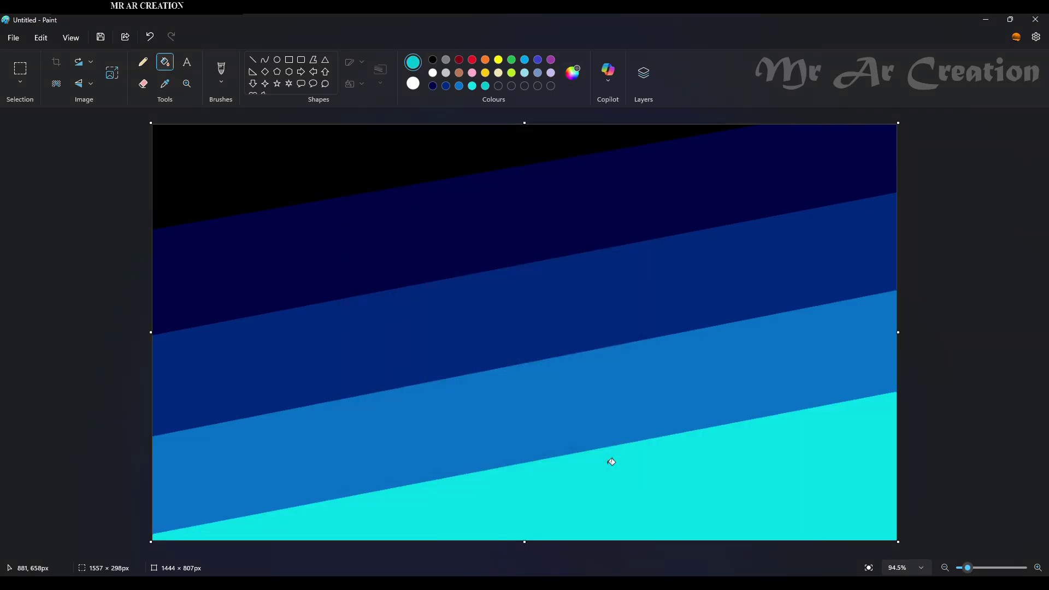
click(611, 462)
Step: Resize the image to a width of 2 pixels without maintaining the aspect ratio
click(115, 77)
click(524, 286)
click(491, 285)
key(BackSpace)
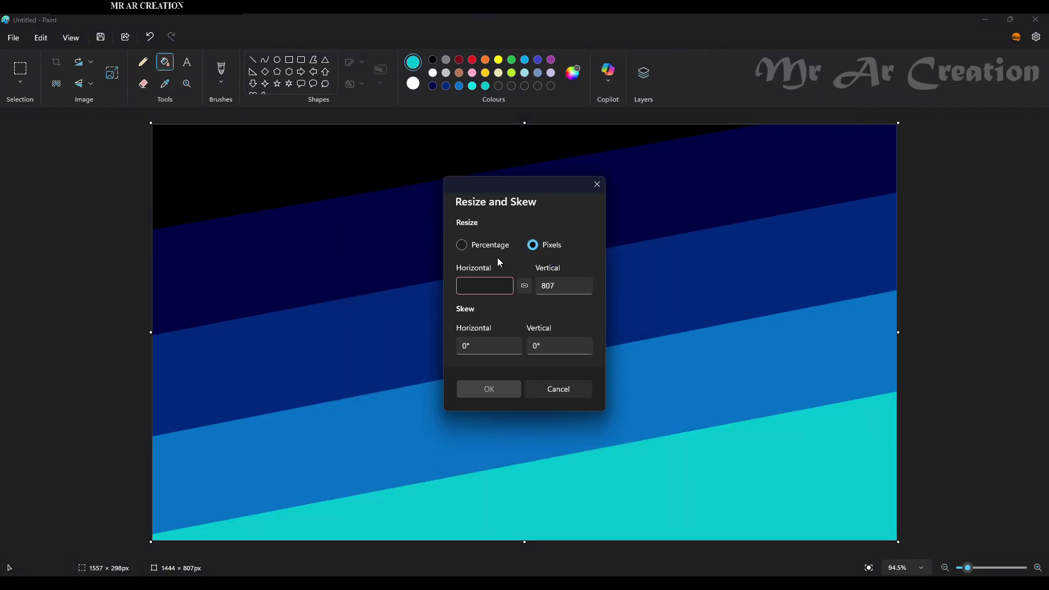
text(2)
click(483, 387)
Step: Resize the image's width to 1444 pixels to blend the colour bands
click(111, 73)
click(536, 251)
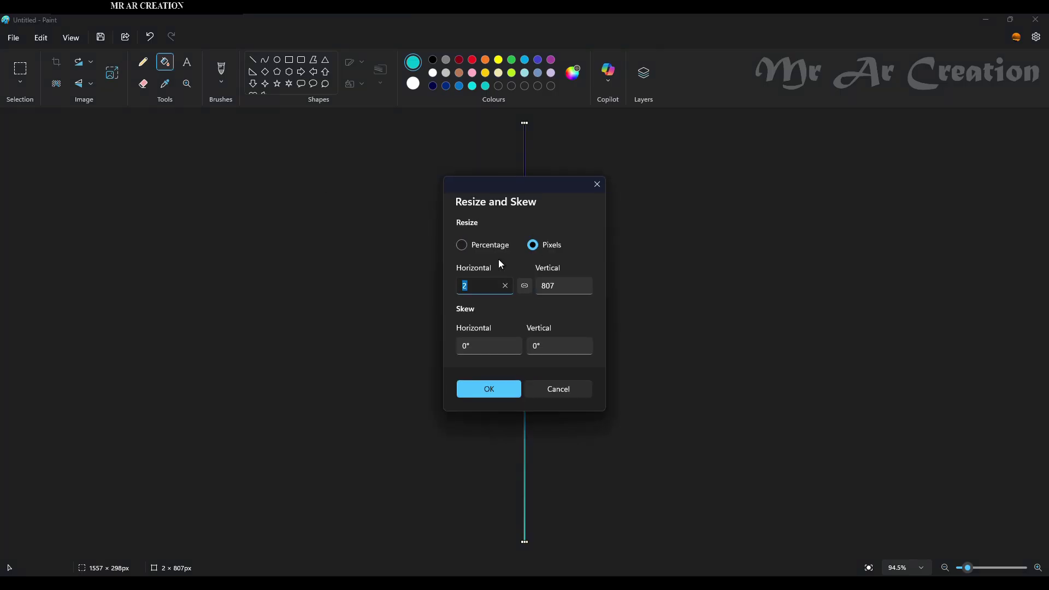
key(BackSpace)
text(1444)
click(487, 391)
Step: Resize the image to a height of 2 pixels, keeping the width at 1444 pixels
click(112, 73)
click(536, 286)
key(BackSpace)
key(BackSpace)
key(BackSpace)
text(2)
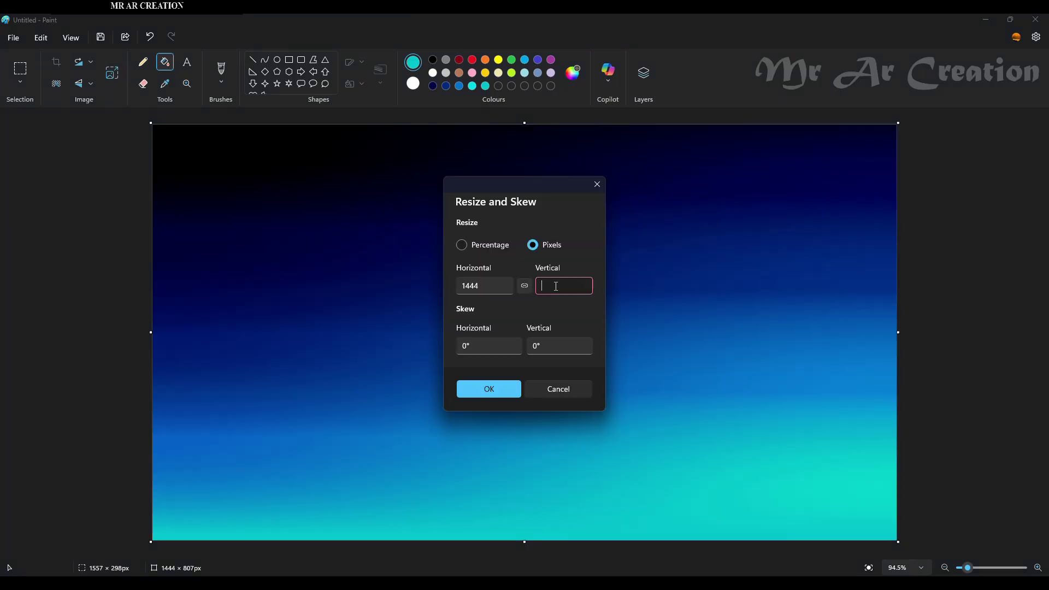
click(497, 387)
Step: Resize the image's height to 807 pixels to smooth the gradient sky
click(111, 73)
click(546, 286)
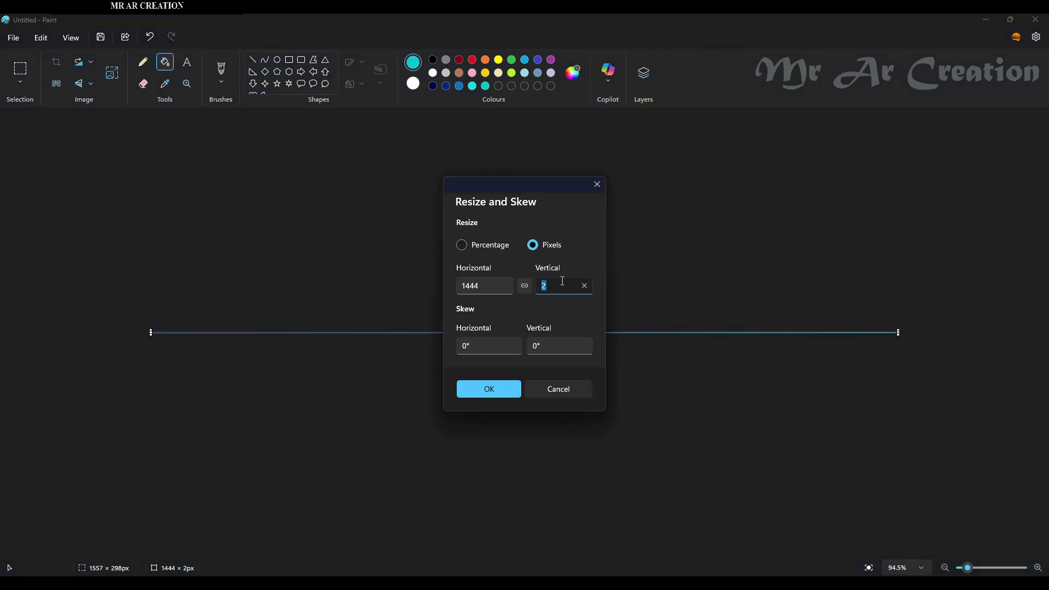
key(BackSpace)
text(807)
click(484, 388)
Step: Add a new layer and draw a black vertical line about 195 px tall in the canvas's lower middle as a trunk
click(643, 73)
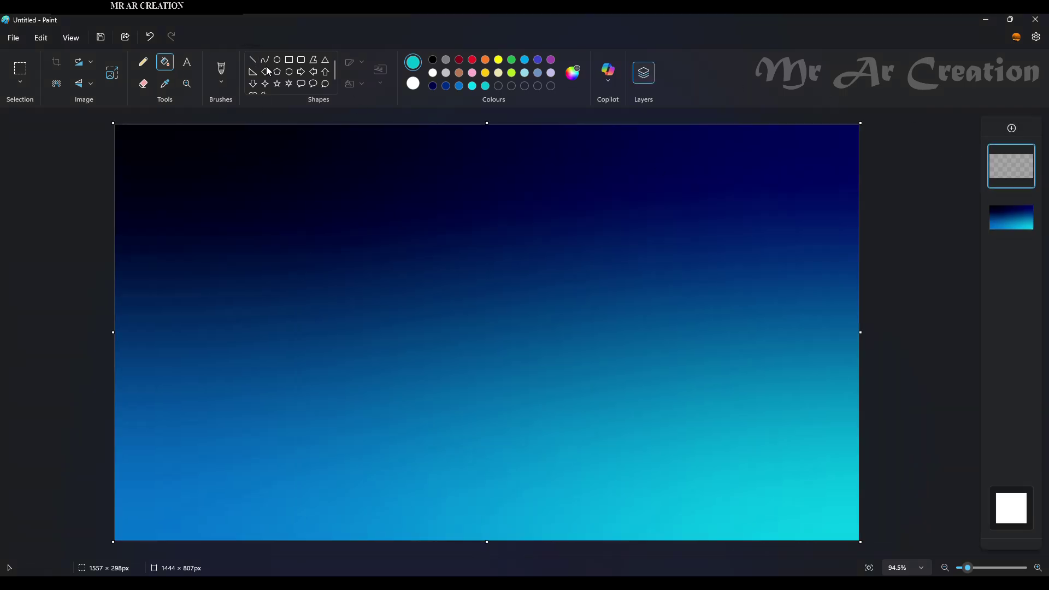
click(253, 59)
drag(445, 391, 446, 491)
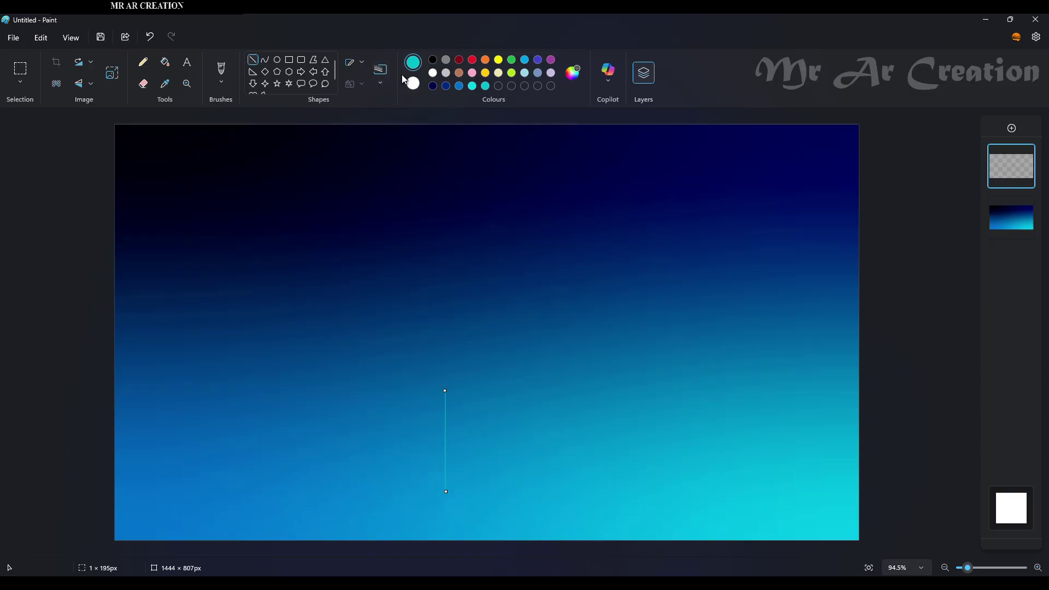
click(433, 59)
Step: Build a black pine tree with jagged horizontal pencil strokes along the trunk, widening downward, and erase stray strokes at its base
click(143, 62)
scroll(411, 393, up, 5)
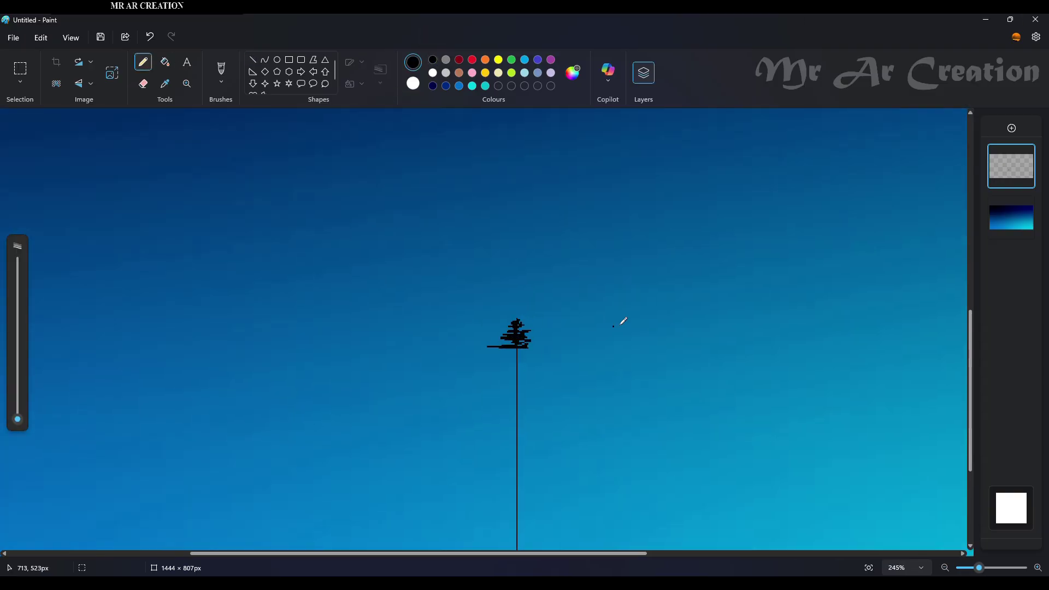
scroll(623, 320, down, 3)
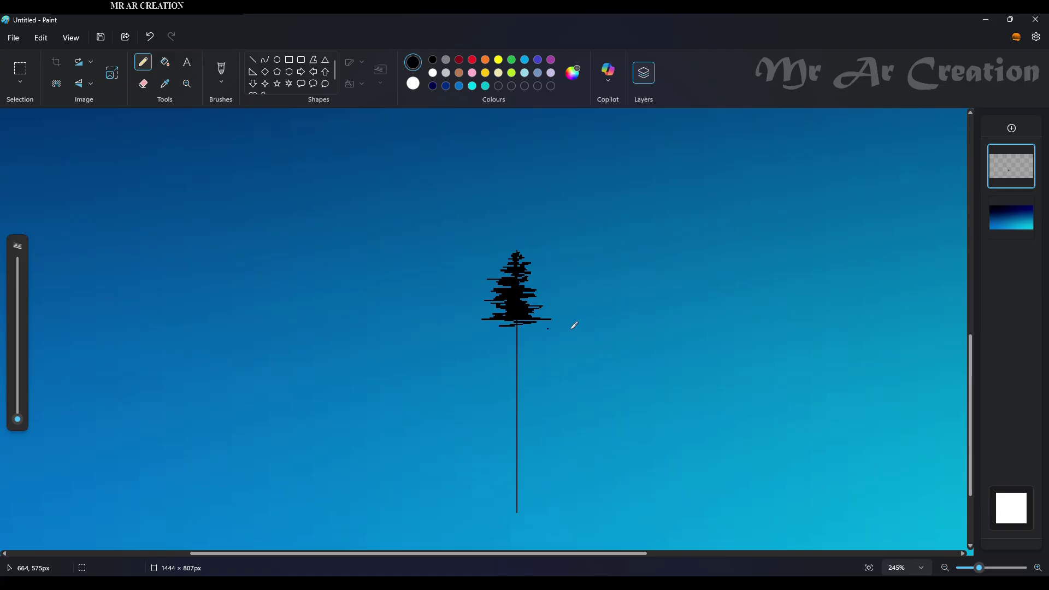
drag(515, 324, 529, 325)
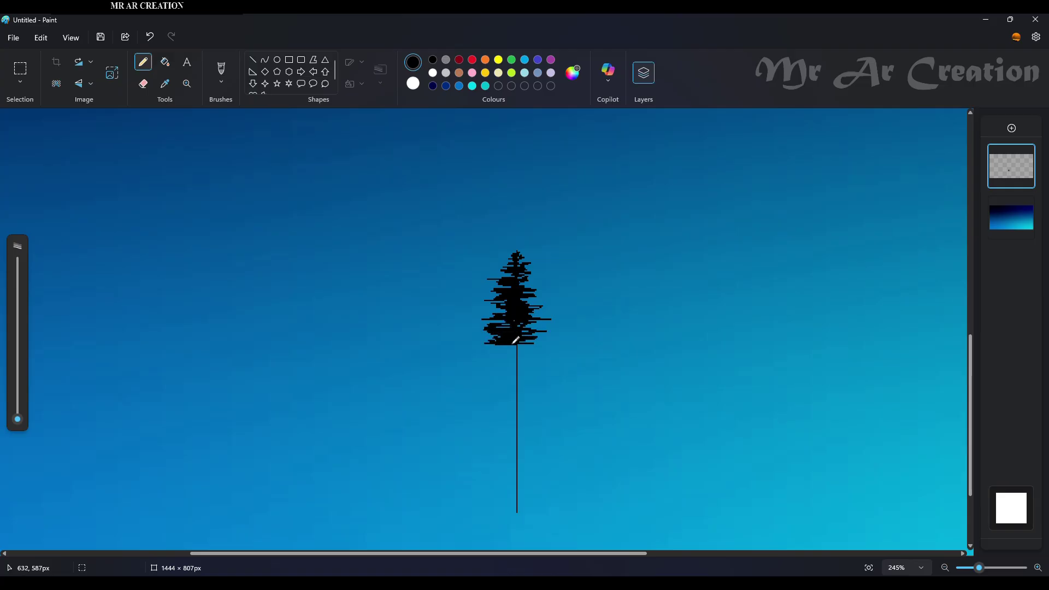
mouse_move(517, 362)
mouse_down()
mouse_move(472, 421)
mouse_move(533, 458)
mouse_move(478, 477)
mouse_move(513, 489)
mouse_move(454, 504)
mouse_move(492, 505)
mouse_move(559, 479)
mouse_up()
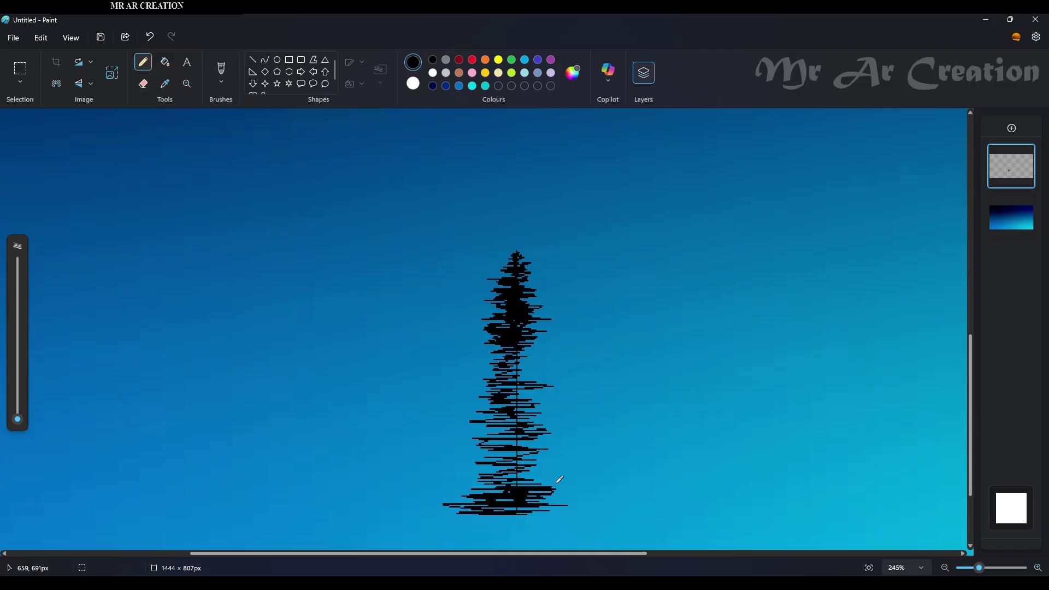
mouse_move(493, 470)
mouse_down()
mouse_move(547, 437)
mouse_move(498, 432)
mouse_move(523, 420)
mouse_move(484, 400)
mouse_move(545, 391)
mouse_move(507, 374)
mouse_move(536, 356)
mouse_up()
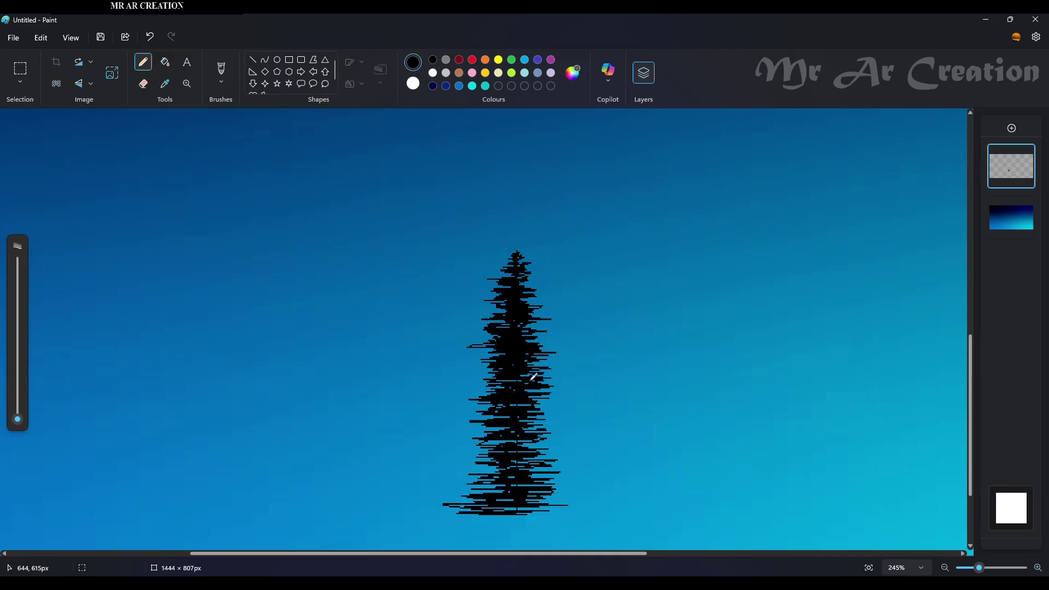
mouse_move(532, 378)
mouse_down()
mouse_move(495, 405)
mouse_move(493, 423)
mouse_move(538, 427)
mouse_move(492, 442)
mouse_move(524, 437)
mouse_move(508, 430)
mouse_move(526, 445)
mouse_move(468, 452)
mouse_move(553, 462)
mouse_up()
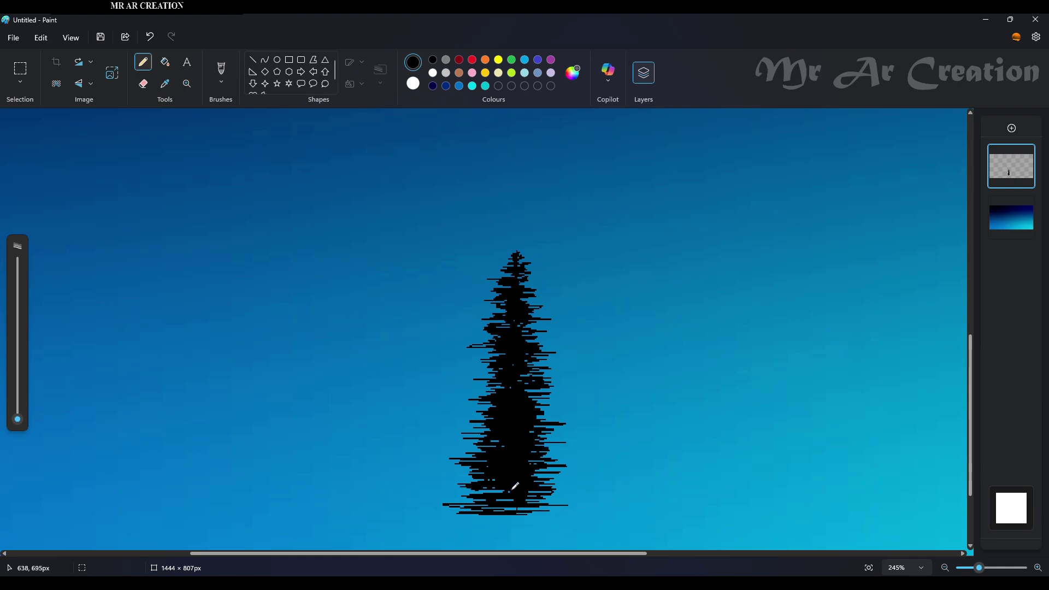
drag(518, 496, 491, 504)
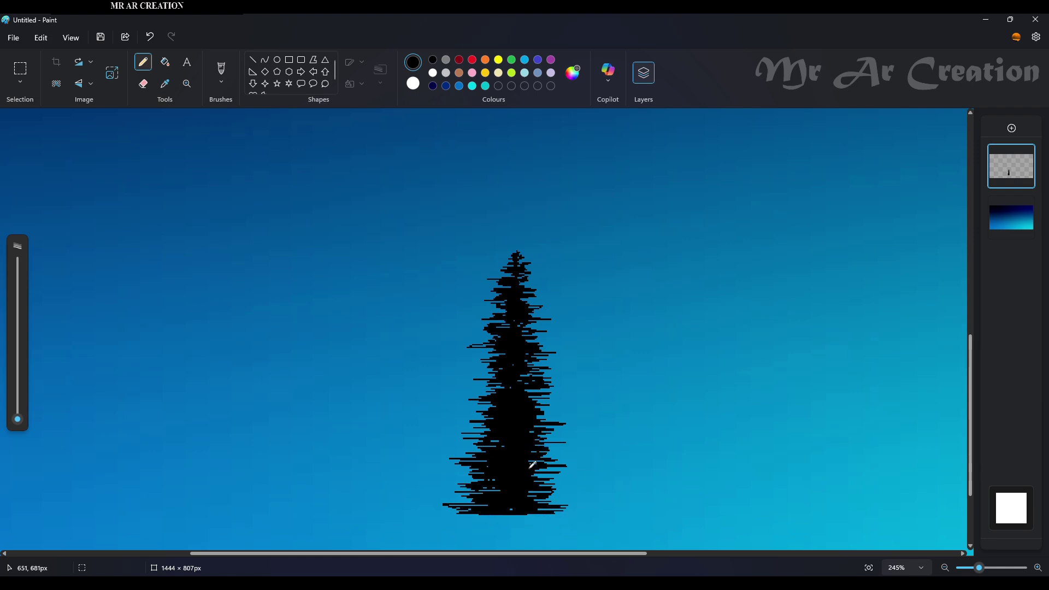
click(143, 83)
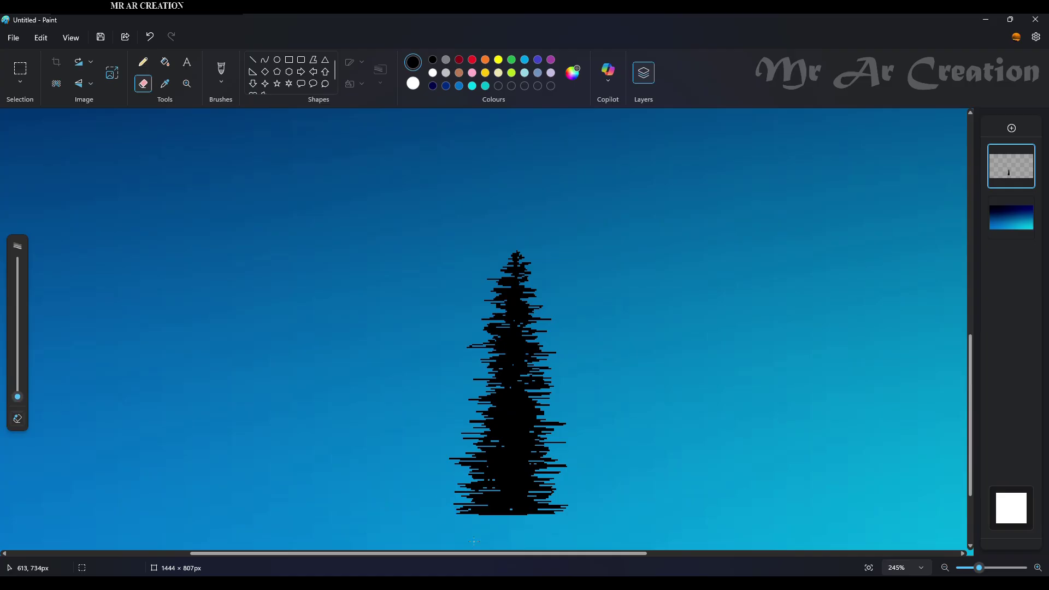
click(26, 69)
drag(381, 188, 614, 550)
scroll(534, 368, down, 5)
drag(430, 345, 431, 367)
drag(430, 461, 256, 470)
right_click(266, 431)
click(297, 185)
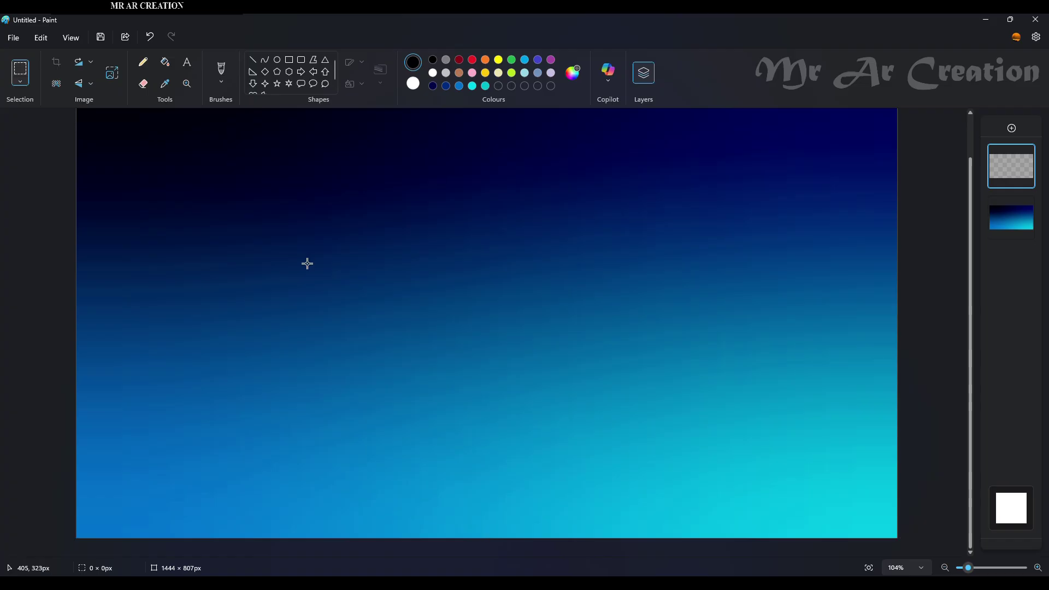
right_click(326, 223)
click(376, 262)
key(ctrl+z)
key(ctrl+z)
drag(361, 319, 524, 540)
right_click(460, 443)
click(479, 216)
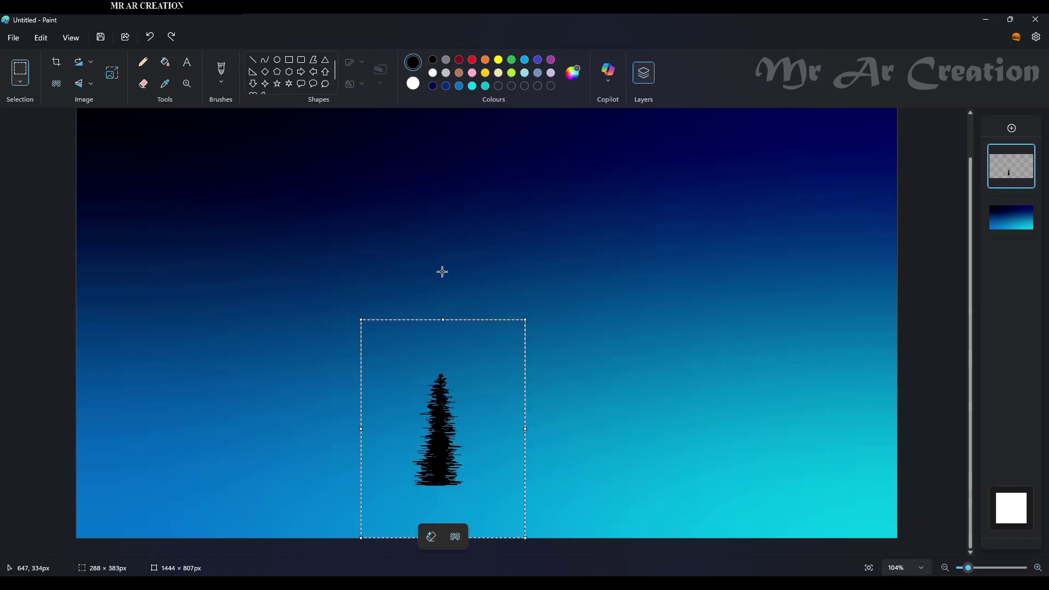
click(443, 277)
Step: Select the pine tree, cut it, paste it back and place it at the canvas's lower-left edge
drag(364, 367, 504, 510)
right_click(435, 442)
click(476, 195)
key(ctrl+v)
drag(131, 153, 108, 515)
Step: Duplicate the pine tree repeatedly along the canvas's lower edge to form a dense forest silhouette
ctrl+drag(108, 515, 126, 475)
ctrl+drag(126, 475, 149, 458)
ctrl+drag(149, 458, 169, 494)
mouse_move(172, 514)
ctrl+mouse_down()
mouse_move(177, 493)
mouse_move(155, 531)
mouse_move(133, 505)
mouse_move(864, 519)
mouse_move(873, 443)
mouse_move(870, 490)
mouse_move(833, 489)
mouse_move(848, 499)
mouse_move(743, 473)
mouse_move(755, 491)
mouse_move(723, 509)
mouse_move(704, 475)
mouse_move(695, 488)
mouse_move(668, 464)
mouse_move(643, 491)
mouse_move(675, 486)
mouse_move(636, 472)
mouse_move(614, 478)
mouse_move(553, 445)
mouse_move(539, 491)
mouse_move(519, 489)
mouse_move(501, 444)
mouse_move(485, 468)
mouse_move(459, 450)
mouse_move(450, 480)
mouse_move(412, 432)
mouse_move(386, 449)
mouse_move(365, 442)
mouse_move(405, 473)
mouse_move(246, 458)
mouse_move(272, 438)
mouse_move(260, 482)
mouse_move(216, 491)
mouse_move(227, 471)
mouse_move(214, 479)
mouse_move(176, 465)
mouse_move(211, 459)
mouse_move(104, 487)
mouse_move(125, 510)
mouse_move(150, 504)
mouse_move(80, 510)
mouse_move(81, 411)
mouse_move(125, 485)
mouse_move(393, 518)
mouse_move(704, 514)
mouse_move(719, 497)
mouse_move(852, 464)
mouse_move(845, 472)
mouse_move(926, 466)
ctrl+mouse_up()
click(592, 556)
key(ctrl+0)
Step: Add a new layer above the forest and switch to the Pencil with white for sketching
click(1010, 128)
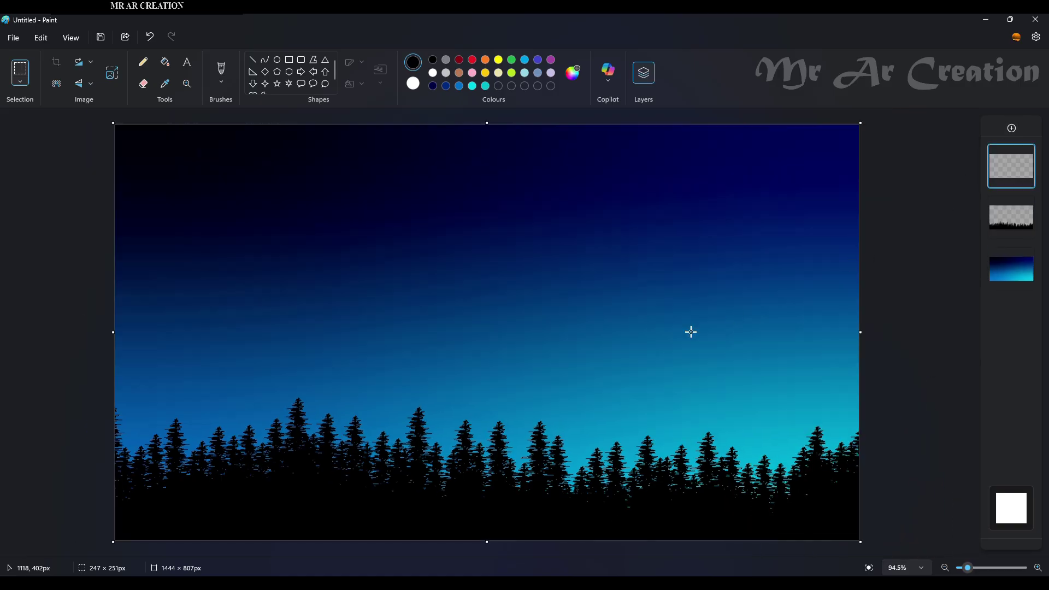
click(143, 62)
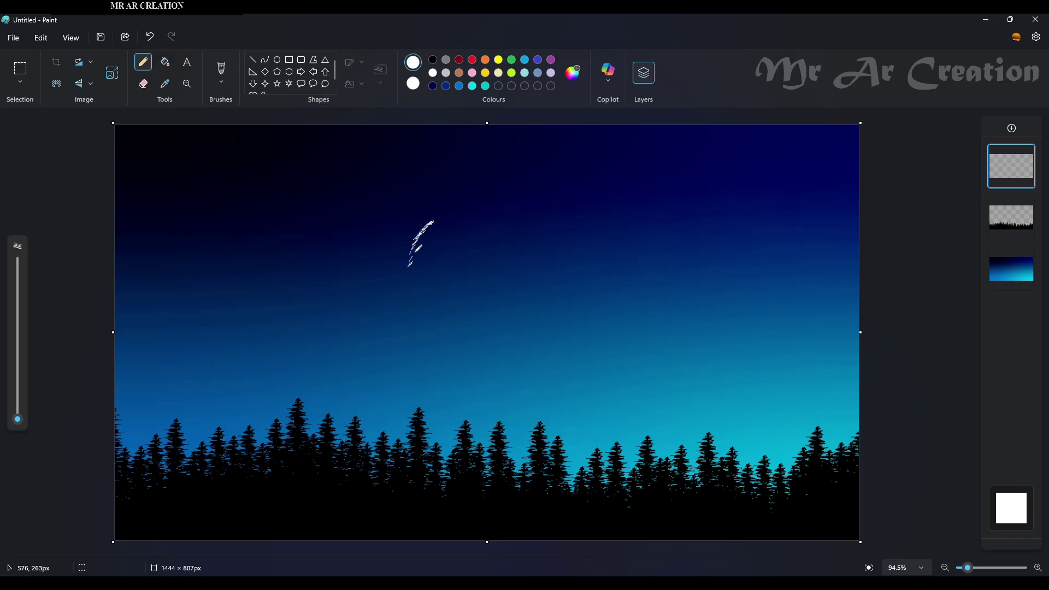
key(ctrl+z)
drag(363, 271, 365, 285)
click(143, 84)
mouse_move(394, 272)
mouse_down()
mouse_move(404, 267)
mouse_move(365, 271)
mouse_up()
click(143, 62)
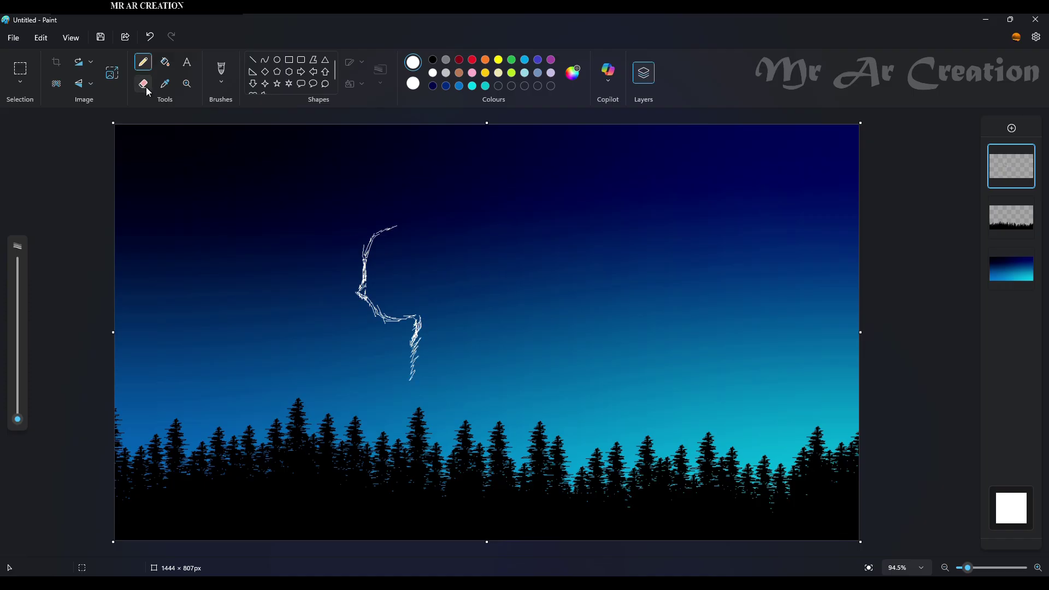
key(ctrl+z)
ctrl+scroll(411, 250, up, 2)
drag(412, 208, 428, 256)
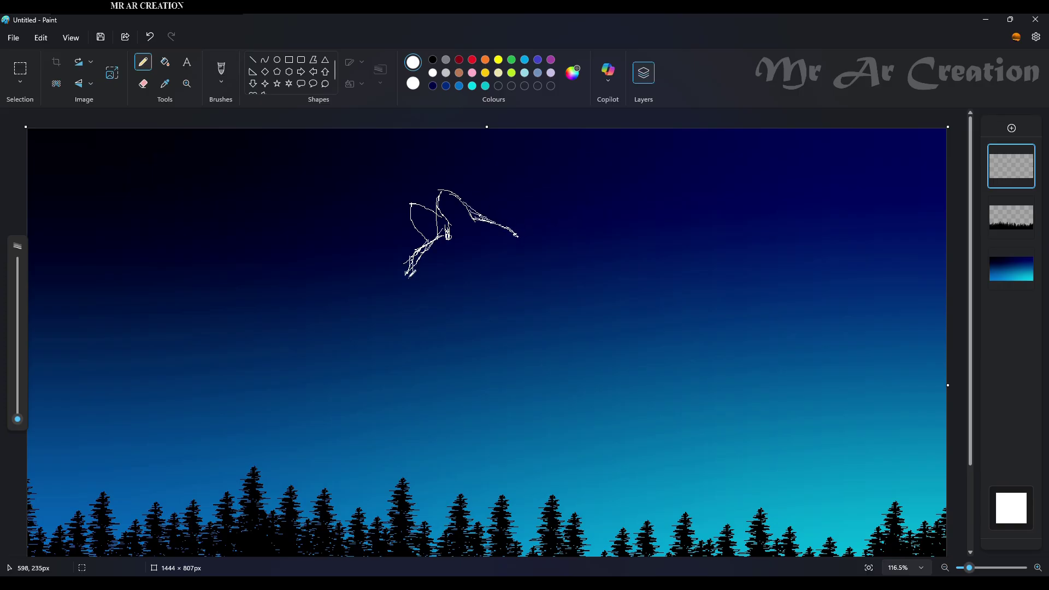
key(ctrl+z)
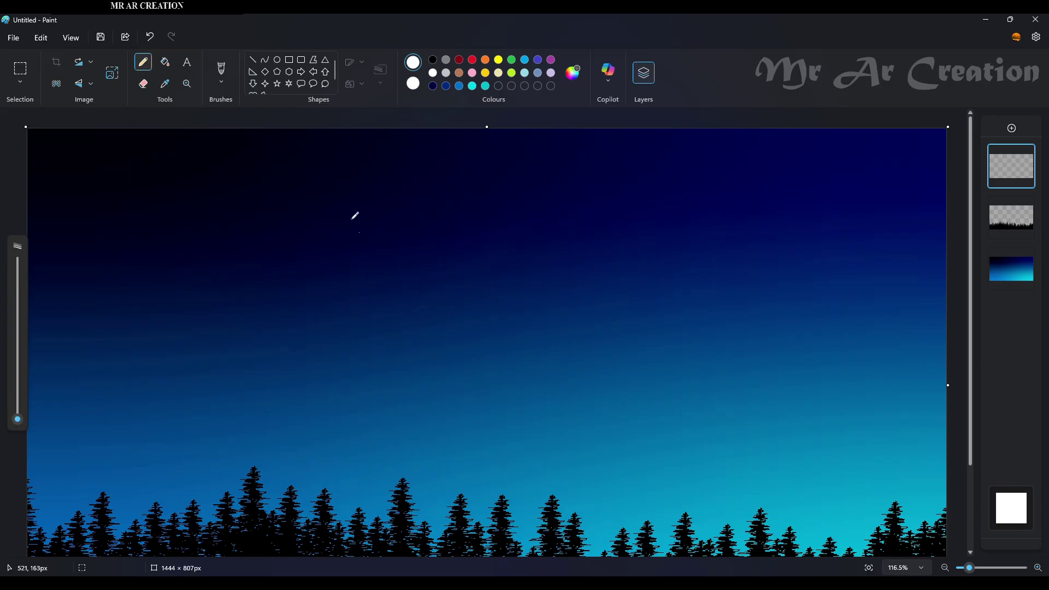
Step: Sketch a white animal profile of muzzle, jaw and neck down to the trees, and shift it slightly down and left
drag(356, 271, 357, 279)
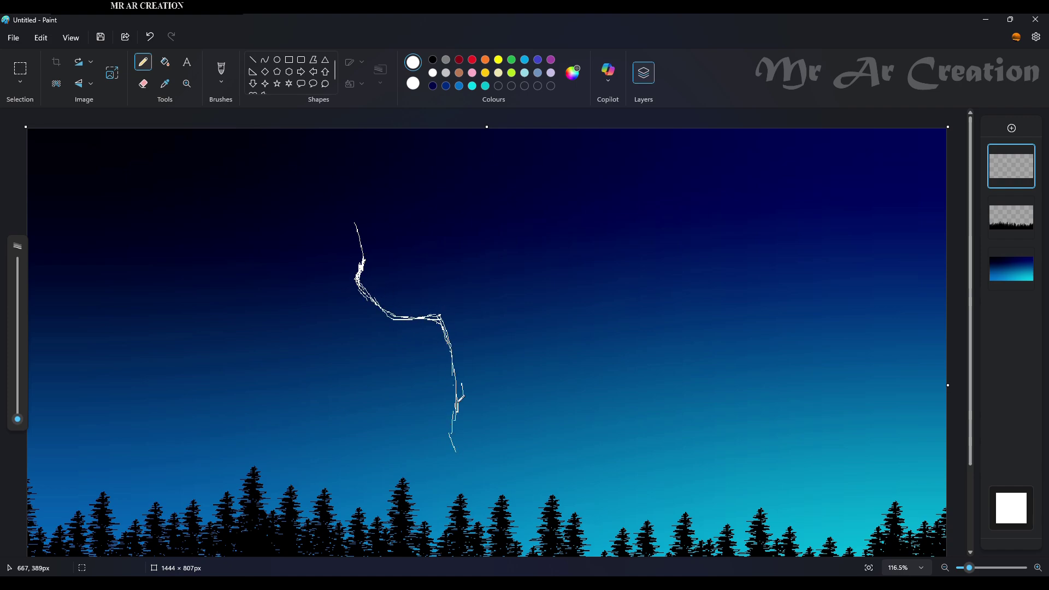
drag(455, 449, 485, 493)
click(20, 68)
mouse_move(271, 177)
mouse_down()
mouse_move(302, 232)
mouse_move(578, 523)
mouse_up()
drag(432, 339, 397, 374)
Step: Extend the white pencil sketch with the forehead, two pointed ears and the slope behind the head
click(143, 62)
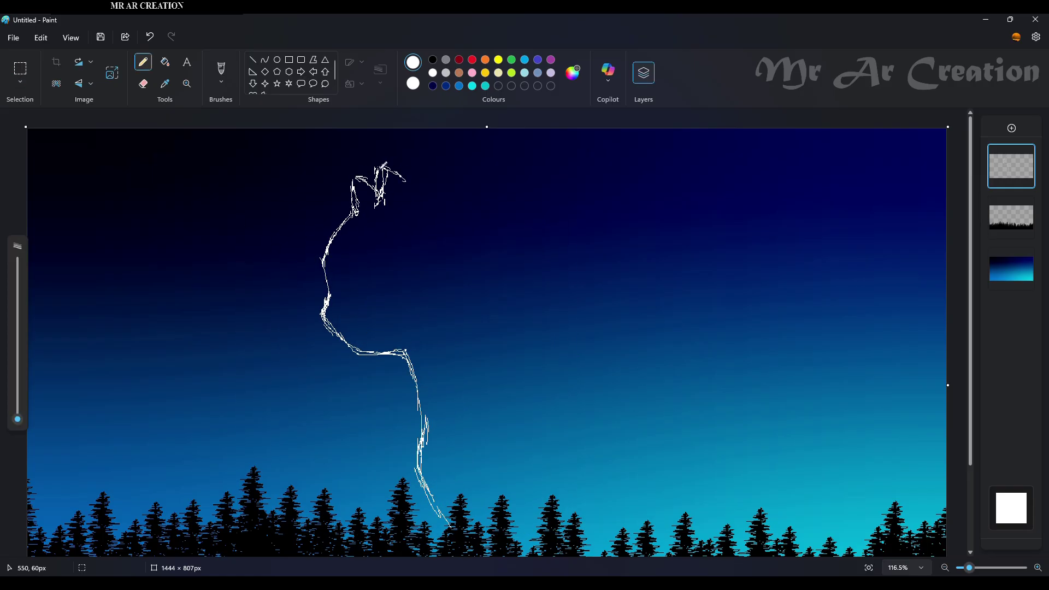
drag(382, 165, 433, 200)
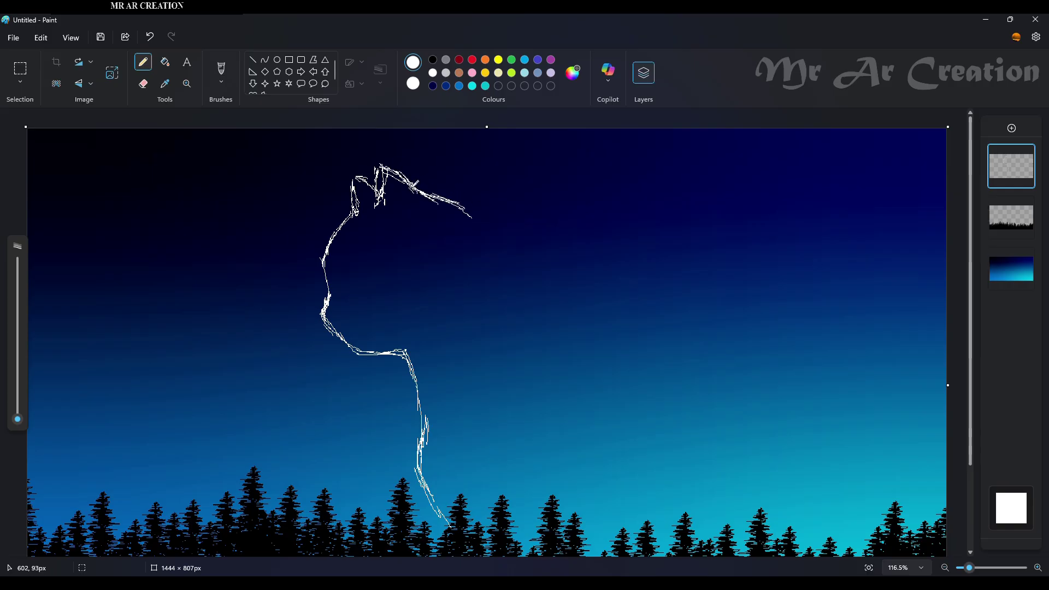
scroll(486, 206, down, 2)
Step: Add a new layer for tracing the sketch and set up the Curve tool in dark red
click(1011, 127)
click(265, 59)
scroll(318, 255, up, 3)
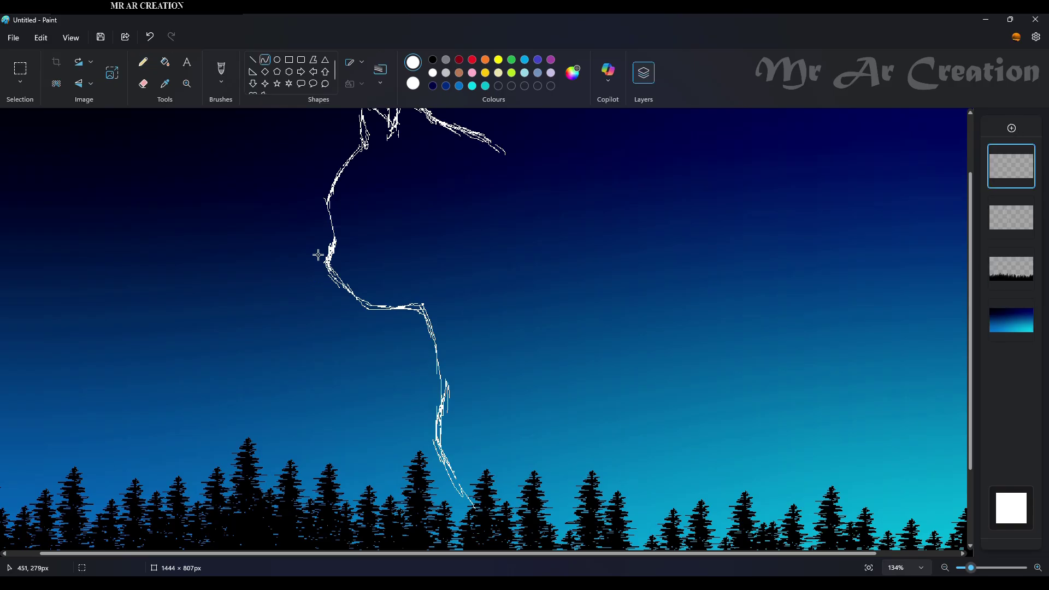
drag(335, 238, 326, 269)
click(459, 60)
key(ctrl+z)
Step: Trace the muzzle and jaw of the white sketch with dark red curves bent to follow its outline
scroll(329, 258, up, 4)
drag(326, 150, 323, 274)
mouse_move(331, 229)
mouse_down()
mouse_move(345, 234)
mouse_move(323, 286)
mouse_move(335, 288)
mouse_up()
drag(329, 274, 321, 282)
drag(335, 288, 438, 367)
key(ctrl+z)
click(384, 337)
drag(335, 289, 515, 360)
drag(458, 360, 451, 365)
Step: Trace the neck of the white sketch downward with a dark red curve
scroll(456, 364, down, 2)
mouse_move(515, 225)
mouse_down()
mouse_move(526, 221)
mouse_move(515, 190)
mouse_move(558, 439)
mouse_up()
scroll(533, 252, up, 3)
key(ctrl+z)
scroll(524, 207, down, 3)
drag(548, 339, 565, 323)
scroll(564, 323, down, 3)
mouse_move(557, 238)
mouse_down()
mouse_move(578, 301)
mouse_move(546, 266)
mouse_move(694, 469)
mouse_up()
scroll(579, 281, down, 1)
scroll(585, 282, up, 1)
drag(619, 367, 644, 430)
key(ctrl+z)
key(ctrl+z)
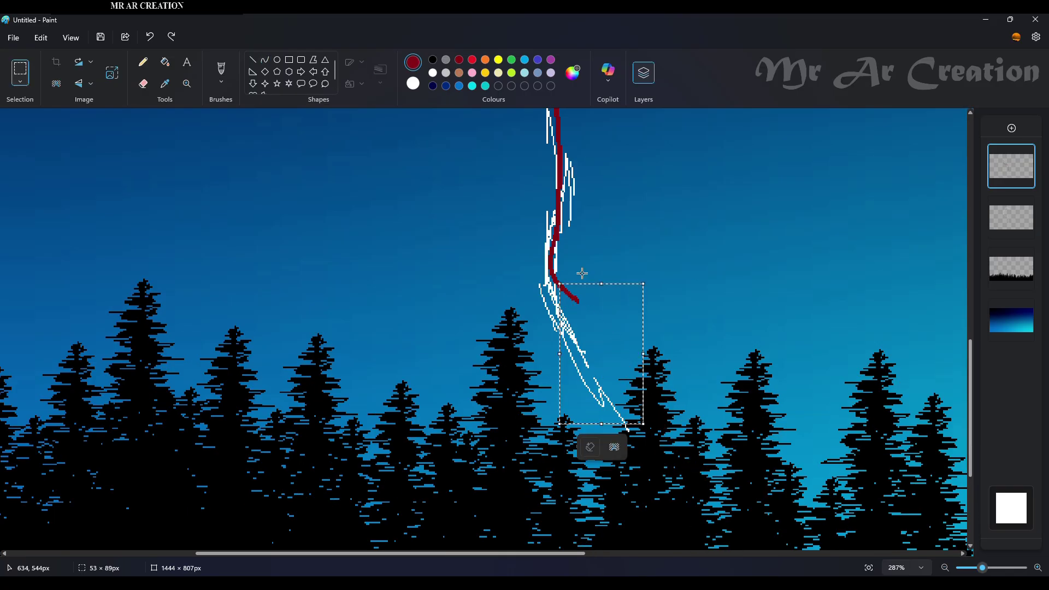
drag(555, 280, 637, 430)
key(ctrl+z)
drag(587, 332, 626, 321)
scroll(686, 311, down, 5)
scroll(600, 327, up, 3)
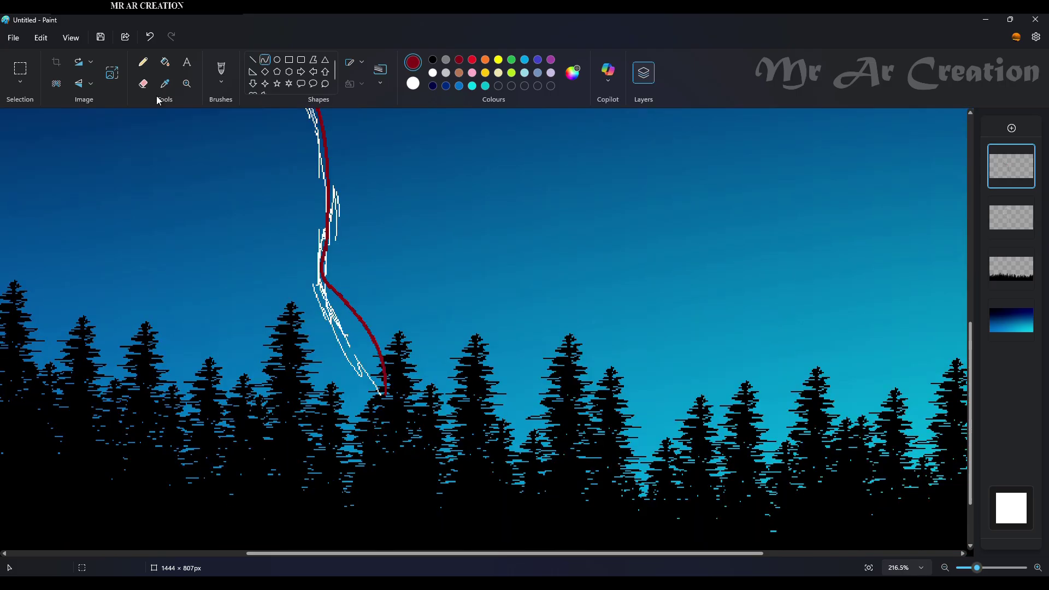
click(143, 61)
key(ctrl+z)
key(ctrl+z)
Step: Draw a dark red curve from the end of the neck outline down into the trees and bend it slightly
click(265, 60)
mouse_move(323, 277)
mouse_down()
mouse_move(414, 418)
mouse_move(509, 486)
mouse_up()
drag(445, 414, 458, 414)
scroll(382, 339, up, 6)
scroll(248, 252, up, 3)
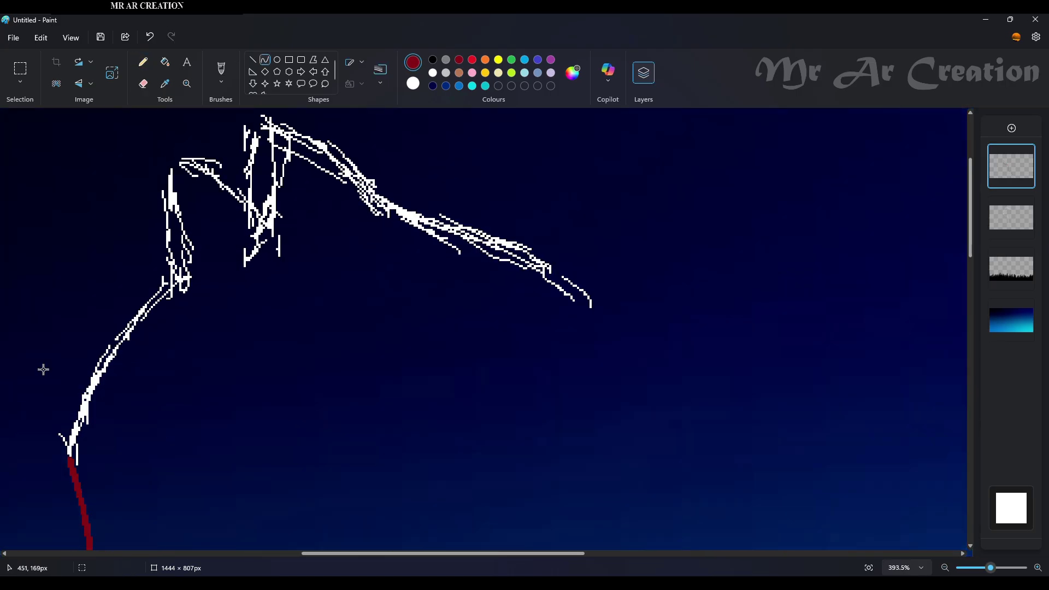
drag(70, 453, 221, 231)
key(ctrl+z)
drag(143, 344, 119, 337)
key(ctrl+z)
drag(70, 457, 212, 250)
drag(134, 355, 110, 336)
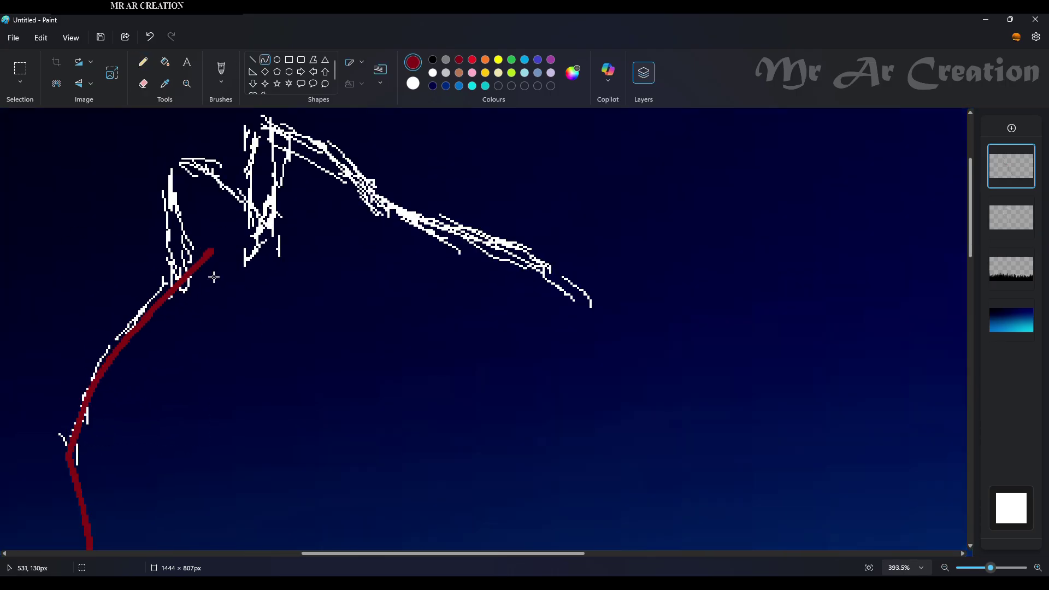
key(ctrl+z)
Step: Trace the forehead up to the base of the front ear and the ear's edge with dark red curves
drag(70, 454, 196, 262)
drag(130, 358, 106, 338)
scroll(219, 387, up, 3)
mouse_move(196, 394)
mouse_down()
mouse_move(164, 285)
mouse_move(148, 307)
mouse_up()
drag(182, 352, 195, 350)
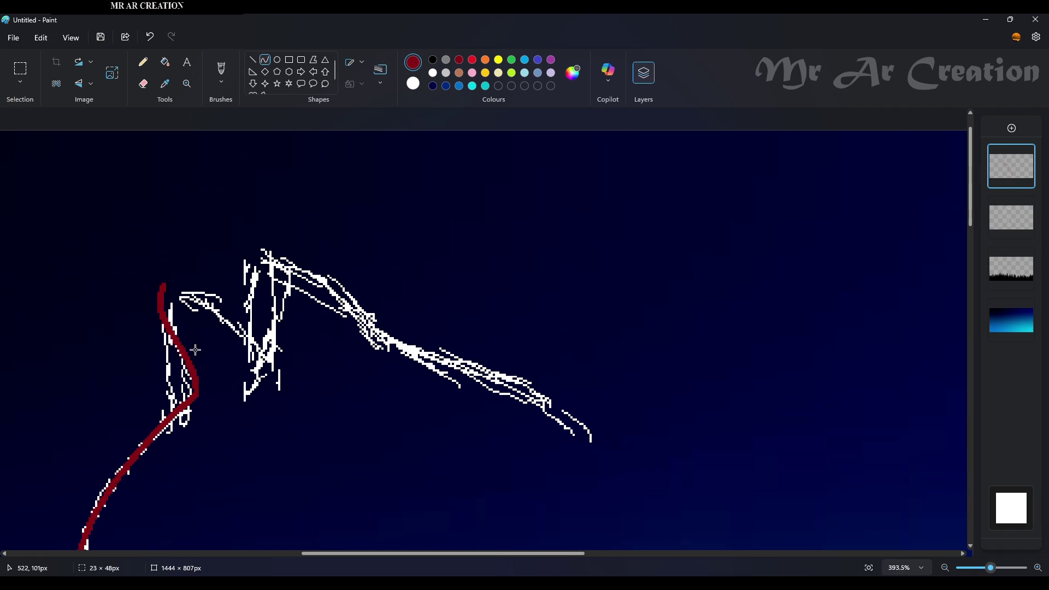
Step: Trace the front ear's upper back edge and its outer front edge with dark red curves
drag(165, 284, 256, 342)
drag(218, 317, 230, 308)
mouse_move(160, 297)
mouse_down()
mouse_move(180, 412)
mouse_move(170, 413)
mouse_up()
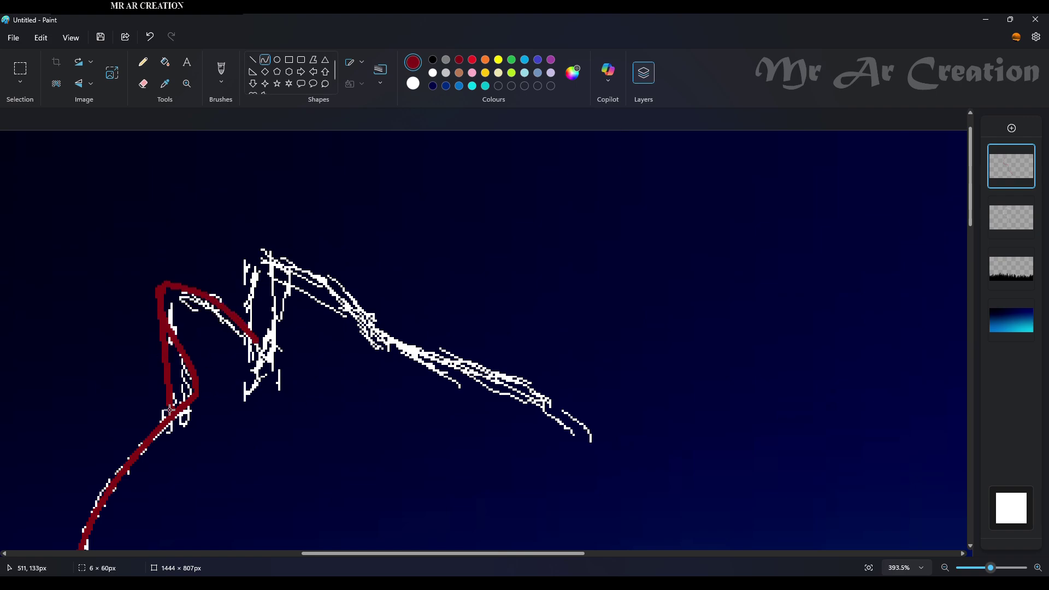
drag(163, 350, 154, 344)
key(ctrl+z)
drag(160, 299, 167, 420)
drag(162, 340, 156, 332)
drag(265, 248, 275, 376)
key(ctrl+z)
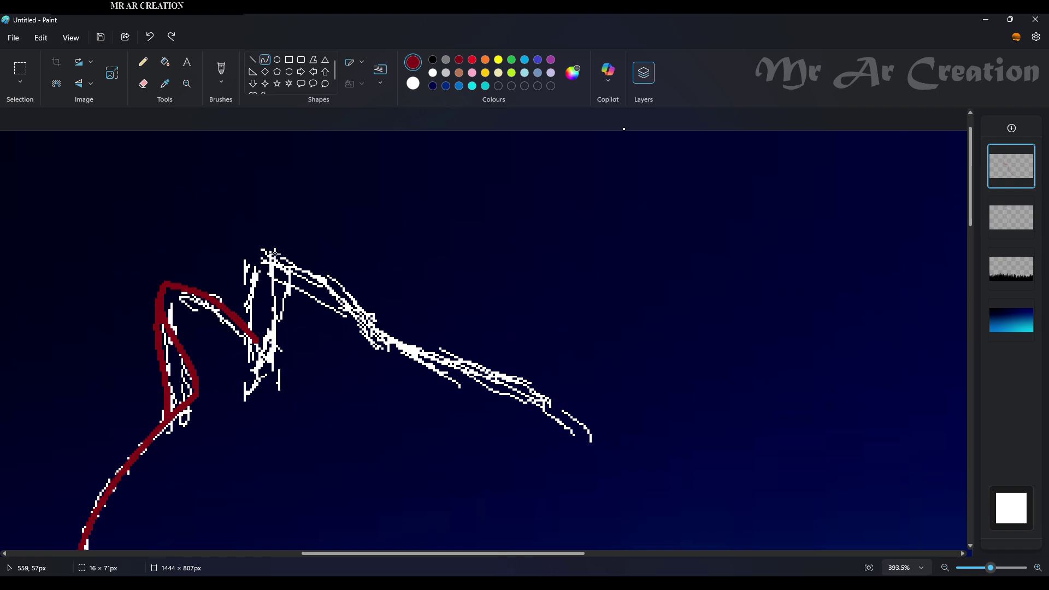
drag(268, 251, 247, 389)
drag(254, 339, 276, 328)
key(ctrl+z)
drag(269, 251, 248, 387)
drag(259, 349, 253, 363)
key(ctrl+z)
mouse_move(262, 248)
mouse_down()
mouse_move(255, 407)
mouse_move(251, 397)
mouse_up()
drag(250, 298, 232, 283)
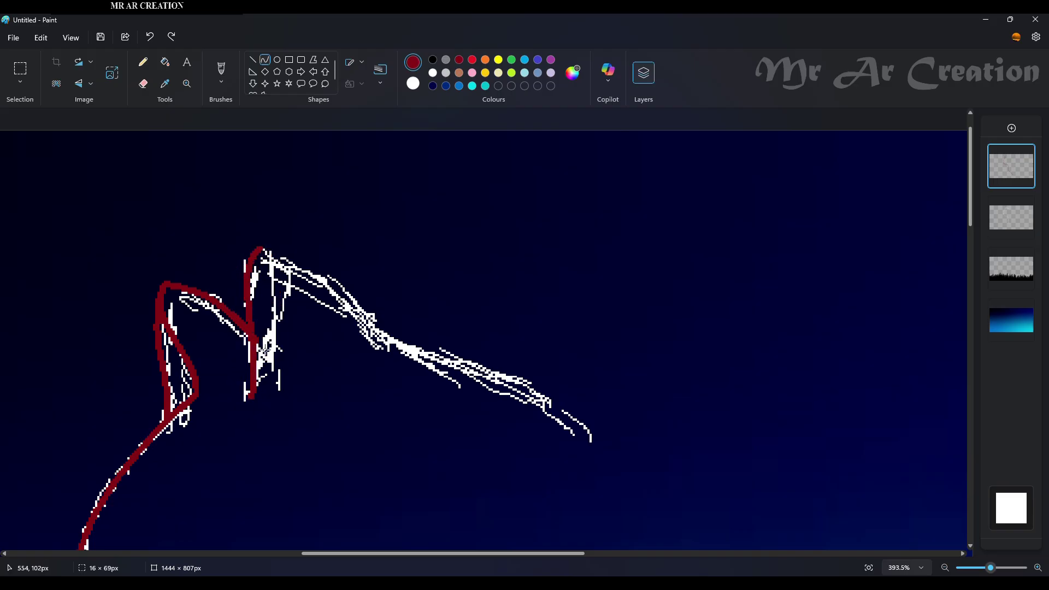
drag(255, 358, 267, 363)
click(264, 244)
drag(264, 245, 367, 350)
mouse_move(319, 274)
mouse_down()
mouse_move(314, 267)
mouse_move(243, 383)
mouse_up()
key(ctrl+z)
key(ctrl+z)
drag(249, 290, 245, 287)
drag(243, 331, 237, 338)
Step: Trace the rear ear's front and back edges and the back of the head with dark red curves
mouse_move(275, 244)
mouse_down()
mouse_move(260, 390)
mouse_move(242, 407)
mouse_up()
drag(253, 312, 230, 300)
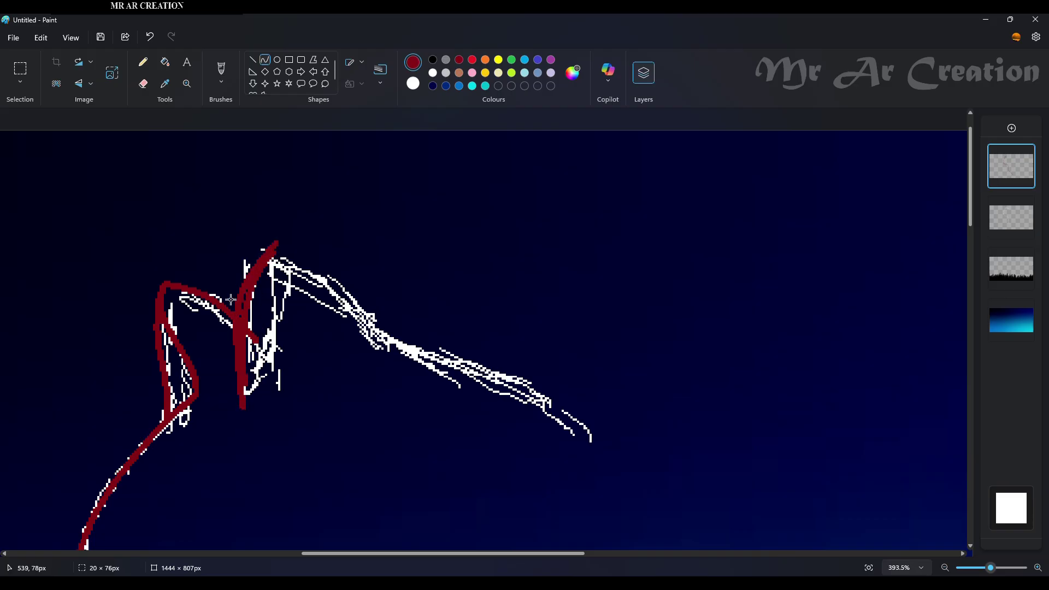
drag(252, 364, 268, 372)
drag(274, 244, 378, 347)
mouse_move(306, 273)
mouse_down()
mouse_move(291, 257)
mouse_move(312, 261)
mouse_up()
drag(347, 303, 362, 301)
drag(364, 338, 593, 447)
mouse_move(481, 388)
mouse_down()
mouse_move(489, 361)
mouse_move(518, 385)
mouse_up()
Step: Hide the white sketch layer and move the dark red head outline slightly up and to the left
scroll(585, 398, down, 5)
click(1026, 206)
click(20, 69)
drag(213, 134, 563, 442)
drag(563, 441, 621, 497)
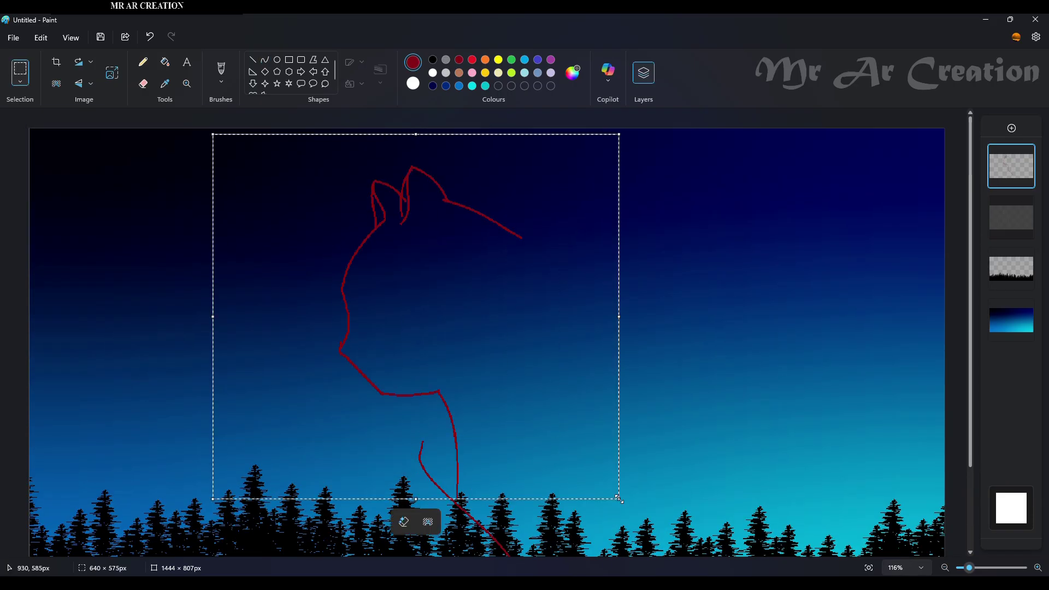
key(ctrl+z)
drag(238, 143, 666, 546)
drag(453, 350, 421, 320)
Step: Move the dark red curve among the trees so that it joins the lower end of the neck outline
scroll(421, 320, down, 3)
click(459, 419)
drag(429, 370, 577, 499)
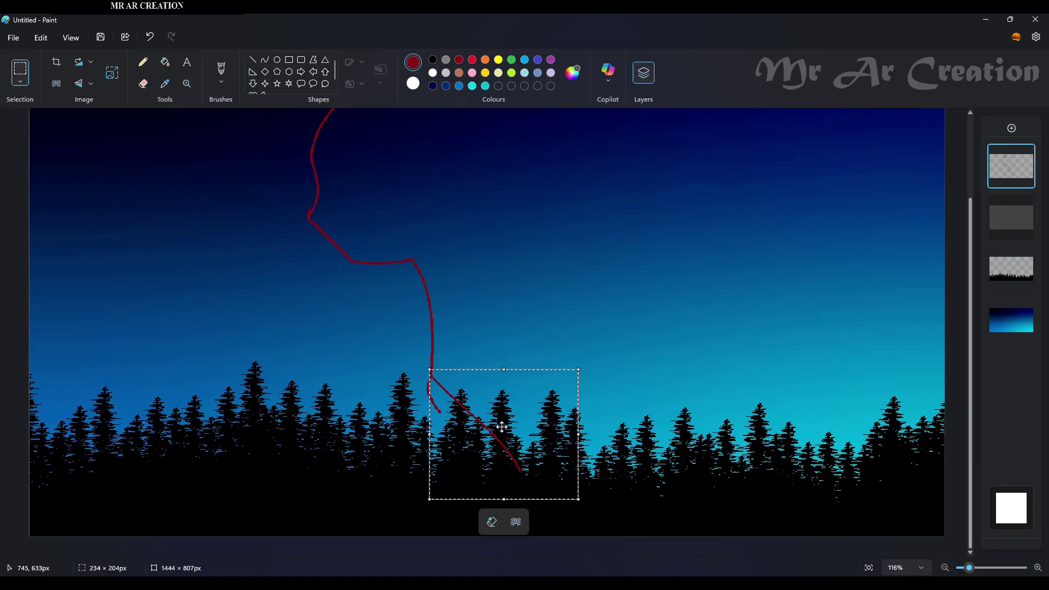
drag(500, 427, 508, 461)
click(265, 298)
Step: Recolour the dark red head outline white with the Fill tool
click(143, 83)
scroll(426, 323, up, 3)
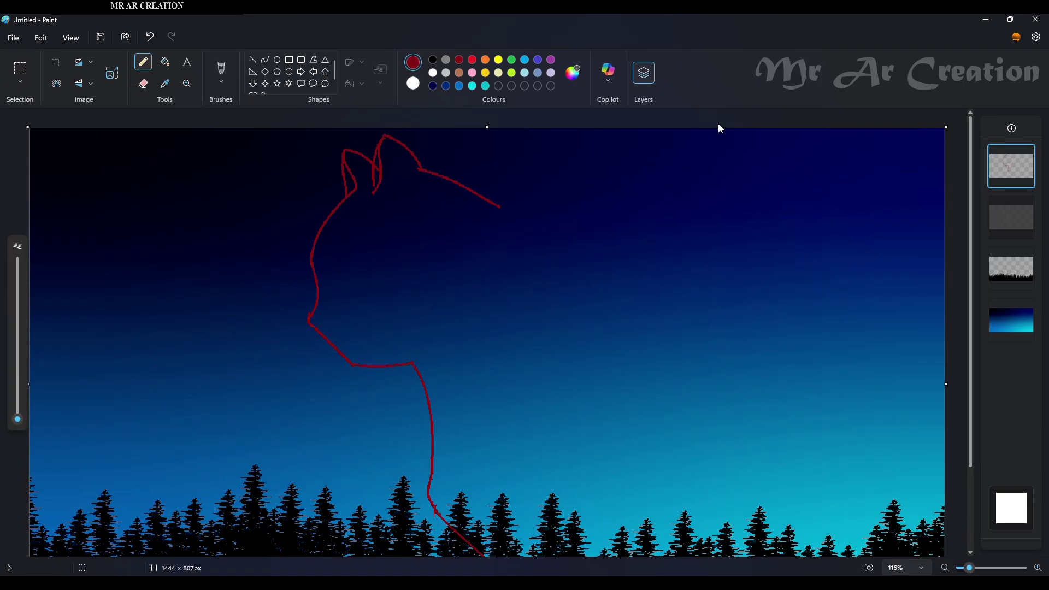
click(165, 62)
ctrl+scroll(346, 195, up, 4)
click(432, 73)
click(311, 307)
ctrl+scroll(323, 295, down, 3)
Step: Fill the narrow area enclosed by the front ear's curves with white
click(143, 61)
ctrl+scroll(355, 163, up, 4)
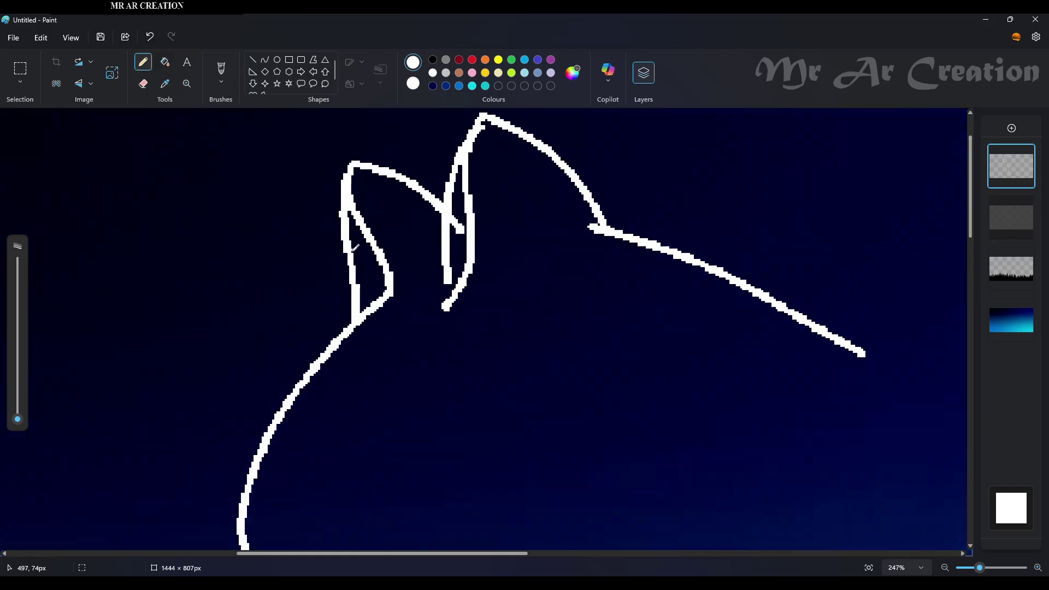
click(338, 196)
click(165, 62)
click(369, 284)
Step: Close the gap at the rear ear's base with the Pencil and fill the enclosed strip white
click(144, 62)
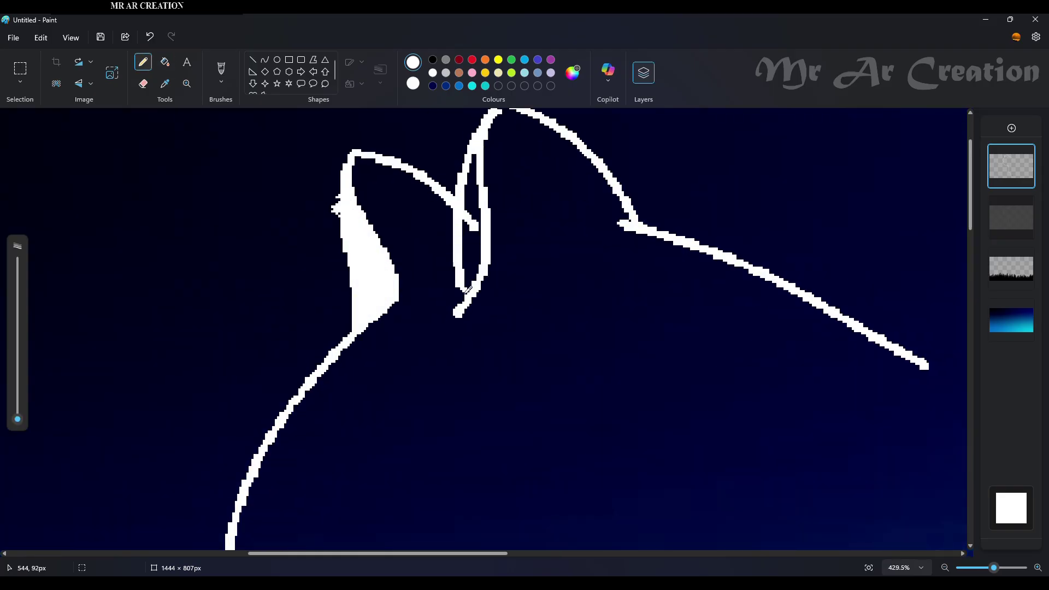
click(465, 294)
click(165, 62)
click(473, 197)
Step: Draw short white fur strokes with the Pencil along the edges of both ears
click(143, 61)
drag(336, 216, 340, 230)
drag(352, 269, 334, 341)
click(399, 241)
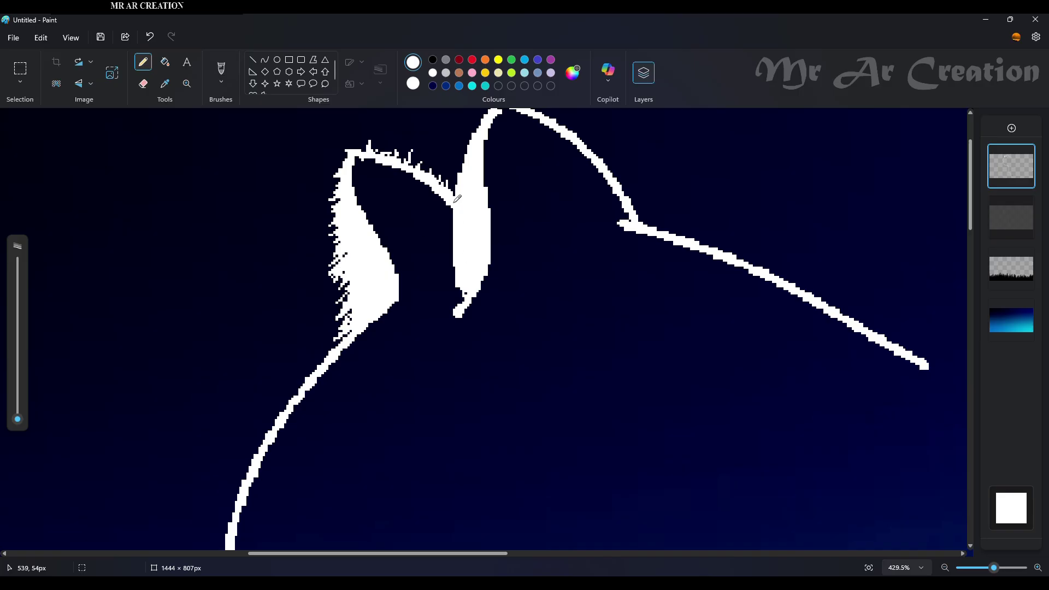
scroll(488, 179, up, 2)
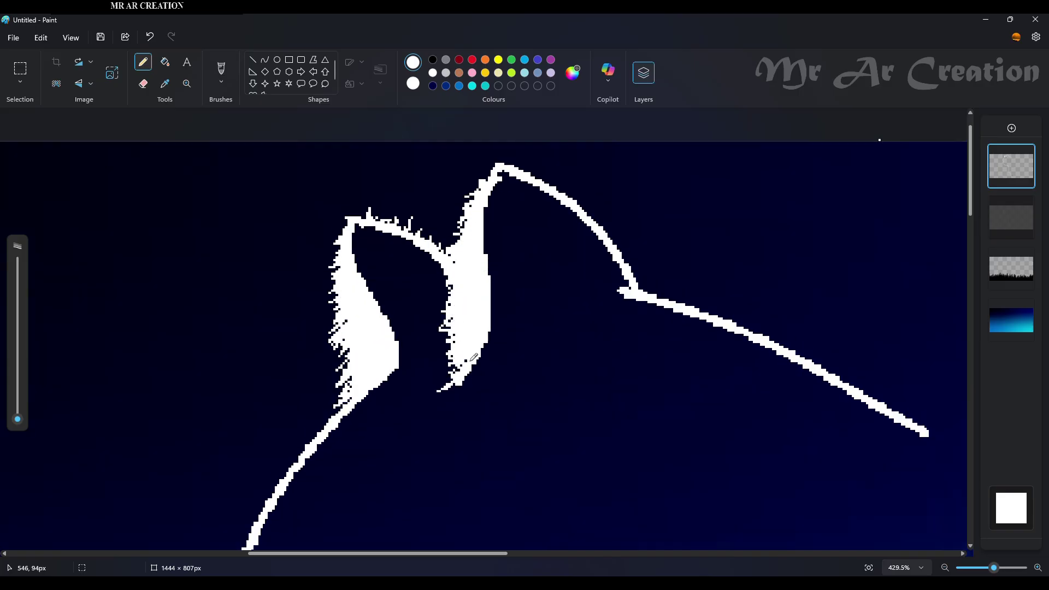
drag(399, 373, 413, 349)
scroll(413, 350, up, 1)
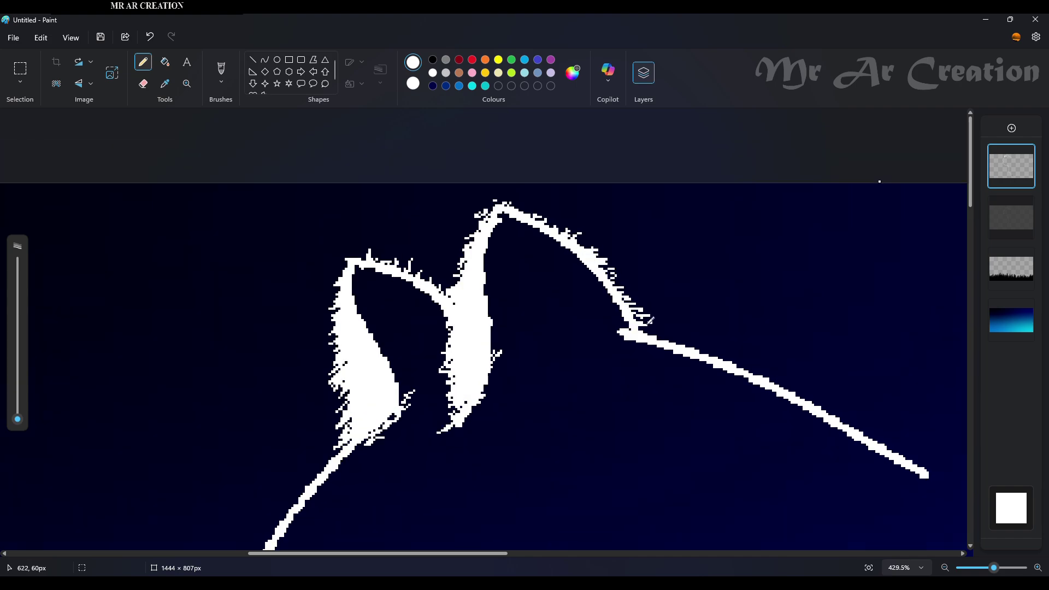
Step: Add short white fur strokes along the line of the back of the head
scroll(526, 396, right, 3)
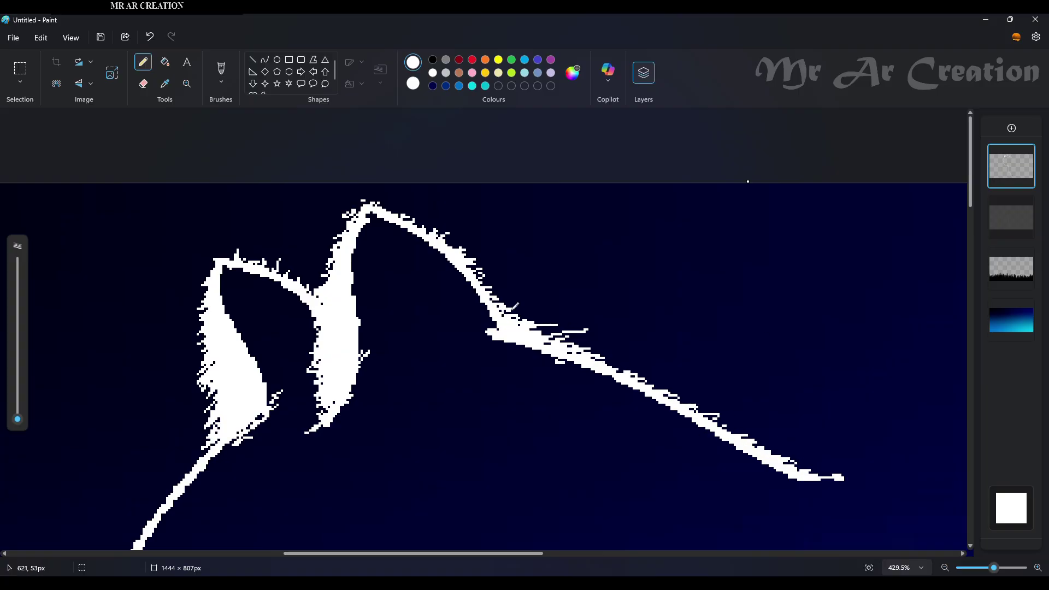
drag(512, 309, 633, 371)
drag(634, 372, 705, 407)
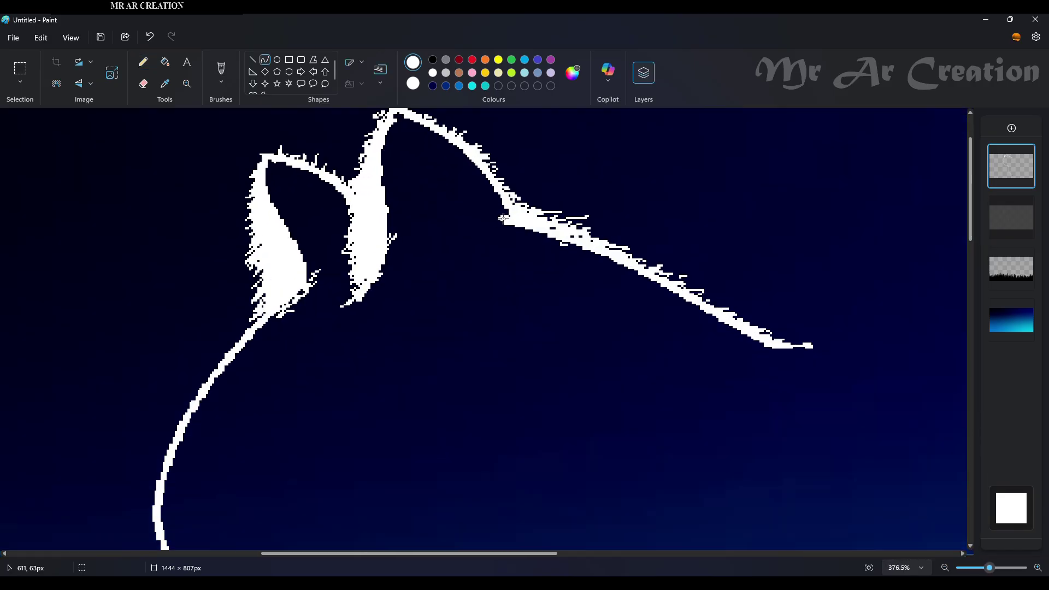
Step: Draw an arched white curve above the back of the head and erase the spur at the rear ear's base
mouse_move(505, 219)
mouse_down()
mouse_move(611, 261)
mouse_move(737, 339)
mouse_move(772, 336)
mouse_up()
drag(743, 317, 781, 258)
click(143, 84)
drag(489, 215, 513, 234)
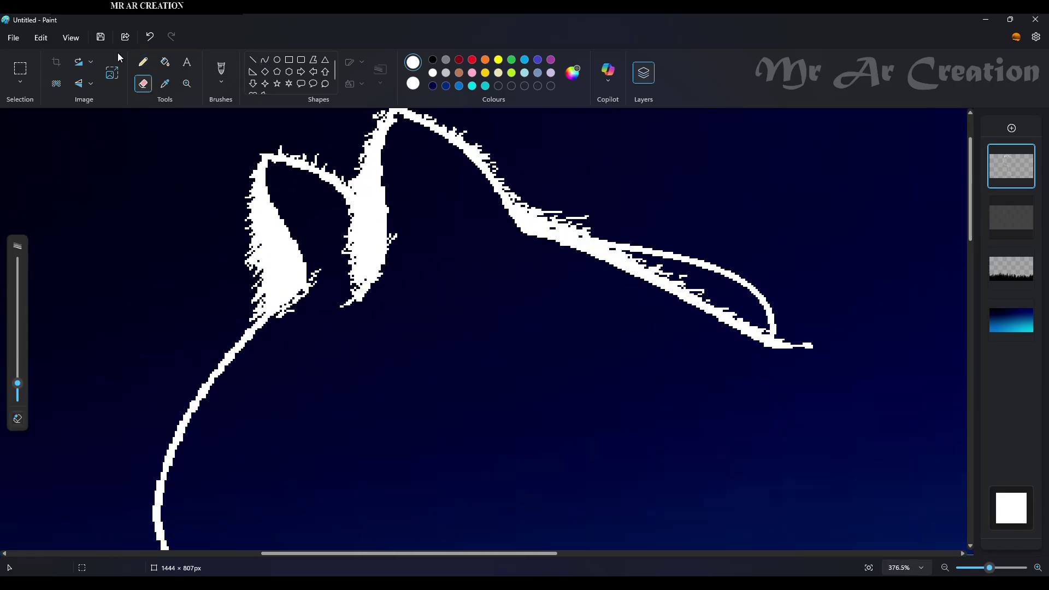
Step: Erase the arched curve above the back of the head, keeping the furry line beneath it
click(143, 62)
click(143, 84)
drag(615, 236, 782, 324)
Step: Thicken the underside of the back-of-head line with a white curve and add pencil fur at its far end
click(143, 61)
click(264, 60)
mouse_move(521, 238)
mouse_down()
mouse_move(757, 320)
mouse_move(767, 346)
mouse_move(561, 247)
mouse_up()
click(143, 62)
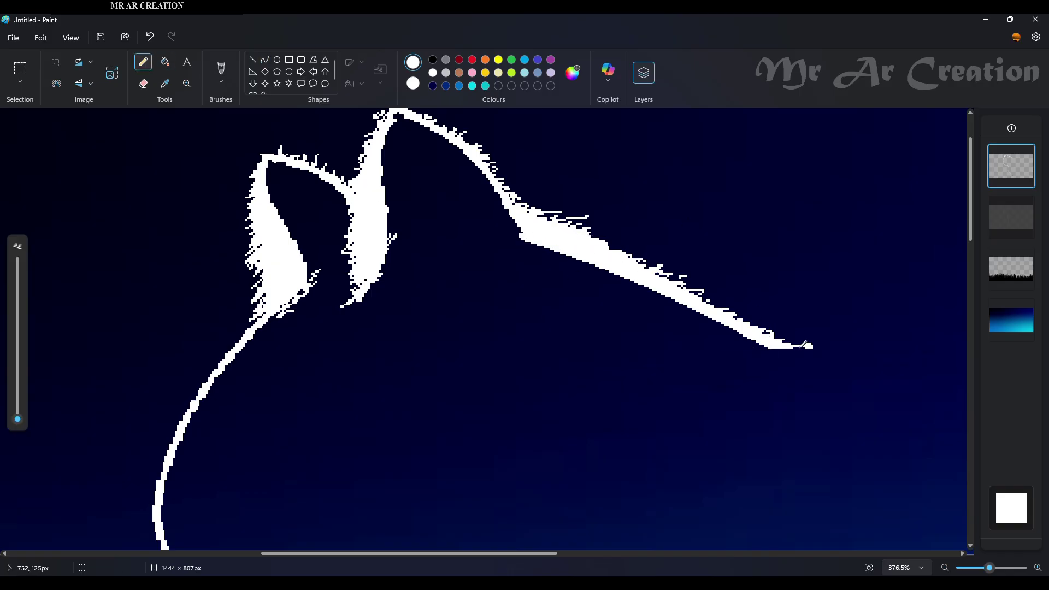
drag(801, 347, 825, 345)
Step: Draw short white fur strokes along both sides of the forehead outline below the front ear
scroll(353, 353, down, 2)
scroll(354, 353, down, 3)
scroll(335, 488, up, 3)
scroll(334, 488, up, 2)
scroll(515, 318, down, 1)
drag(529, 250, 495, 260)
drag(493, 269, 471, 315)
drag(485, 314, 476, 321)
scroll(458, 328, down, 2)
drag(434, 254, 414, 279)
drag(446, 251, 419, 290)
drag(438, 288, 432, 304)
scroll(435, 306, down, 1)
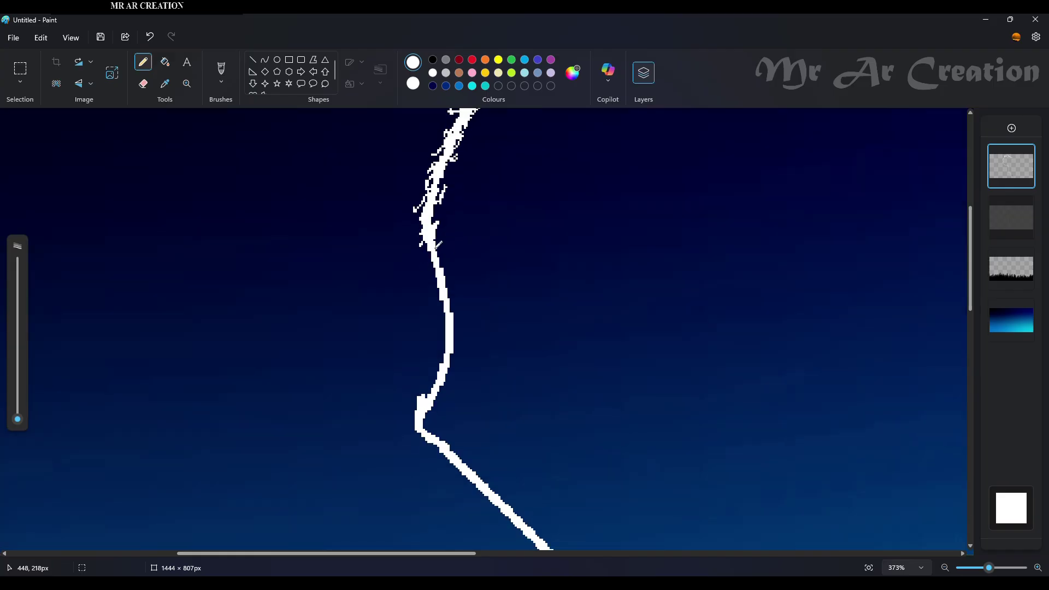
Step: Continue the white fur strokes down the bridge of the muzzle to its tip
scroll(321, 308, down, 5)
click(143, 62)
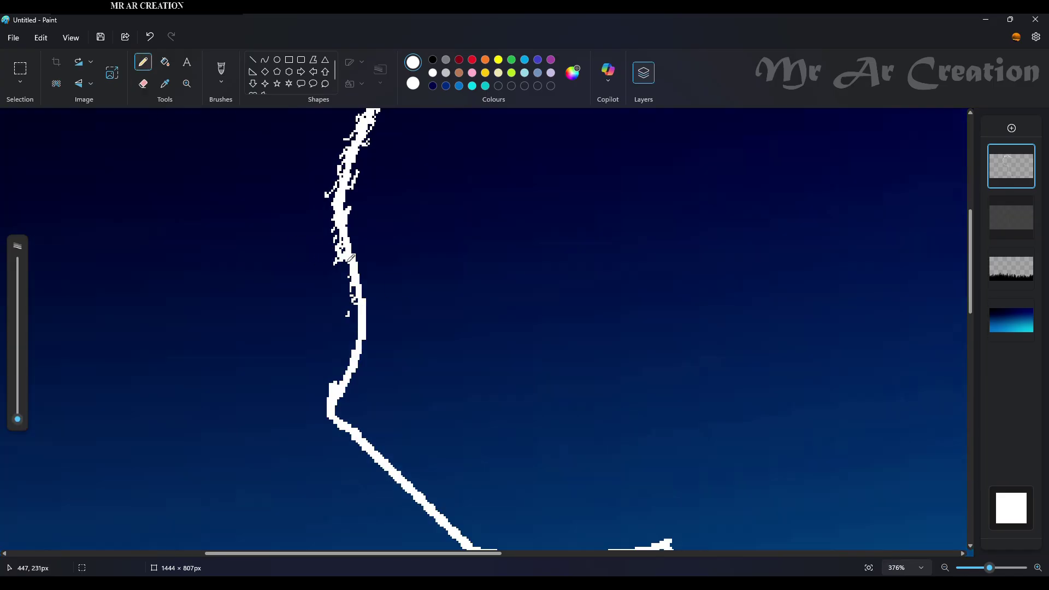
drag(353, 265, 320, 279)
drag(374, 318, 350, 329)
scroll(350, 327, down, 2)
mouse_move(353, 207)
mouse_down()
mouse_move(354, 229)
mouse_move(320, 261)
mouse_up()
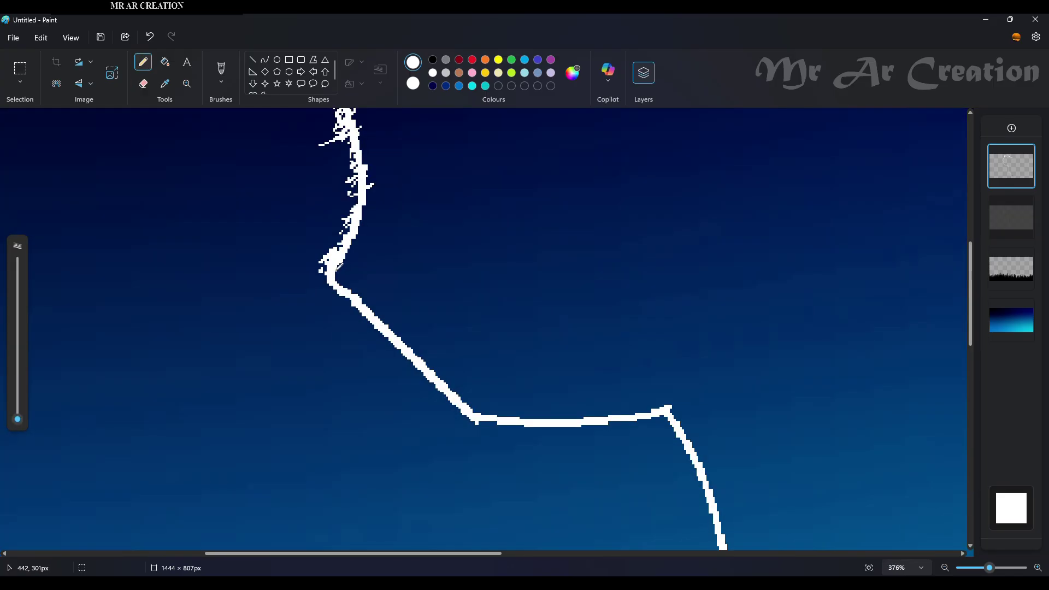
Step: Try to draw a long white line outward from the tip of the muzzle
scroll(329, 268, down, 1)
mouse_move(350, 229)
mouse_down()
mouse_move(288, 239)
mouse_move(299, 247)
mouse_up()
key(ctrl+z)
key(ctrl+z)
click(252, 59)
drag(365, 208, 174, 313)
scroll(316, 220, down, 5)
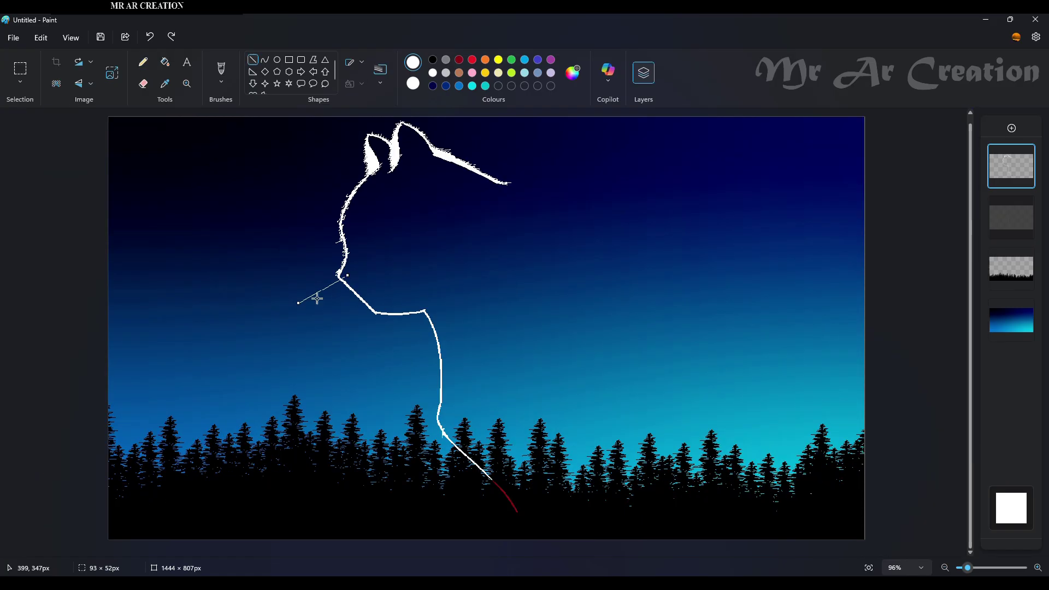
key(ctrl+z)
drag(344, 275, 316, 293)
key(ctrl+z)
Step: Add white fur strokes below the muzzle tip and along the jaw's underside, thinning the longest strand with the Eraser
scroll(342, 302, up, 1)
scroll(334, 301, up, 3)
click(143, 62)
mouse_move(353, 259)
mouse_down()
mouse_move(324, 277)
mouse_move(339, 277)
mouse_move(356, 247)
mouse_move(350, 263)
mouse_move(383, 281)
mouse_move(369, 254)
mouse_move(314, 300)
mouse_up()
click(144, 84)
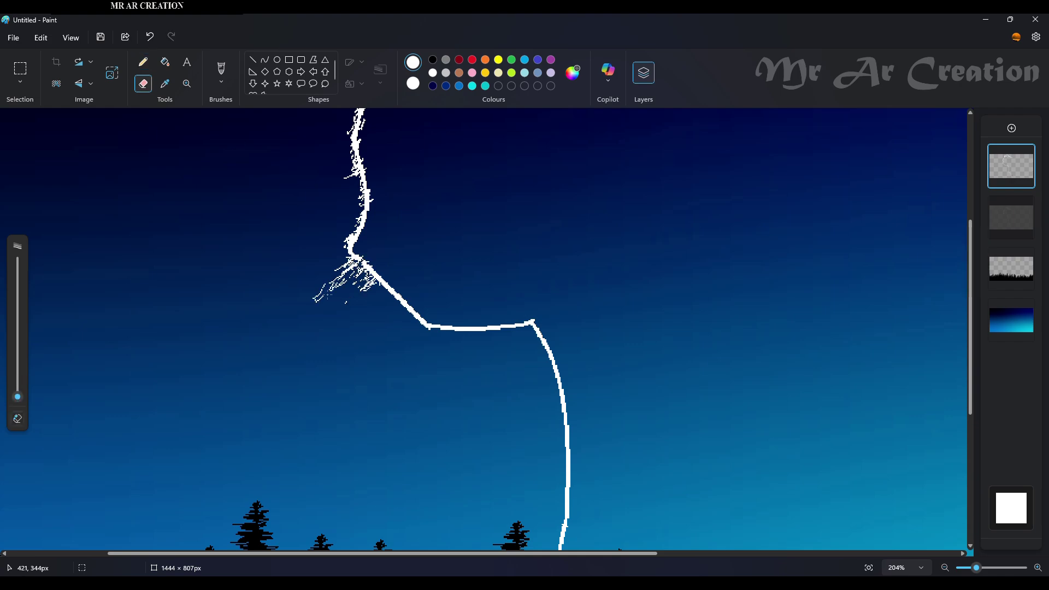
click(143, 62)
drag(389, 280, 373, 289)
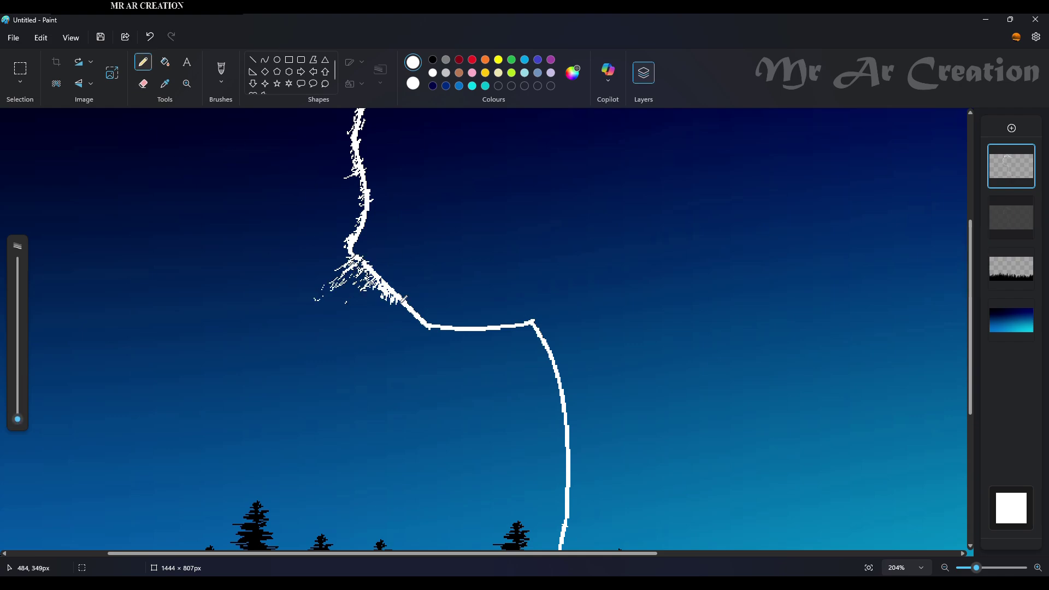
mouse_move(536, 322)
mouse_down()
mouse_move(526, 336)
mouse_move(451, 338)
mouse_move(426, 331)
mouse_move(432, 324)
mouse_up()
Step: Draw a white curve just in front of the neck line and fill the band between them white
scroll(367, 326, right, 2)
scroll(459, 316, down, 3)
mouse_move(475, 263)
mouse_down()
mouse_move(453, 275)
mouse_move(480, 291)
mouse_move(485, 448)
mouse_up()
click(264, 60)
drag(475, 352, 486, 332)
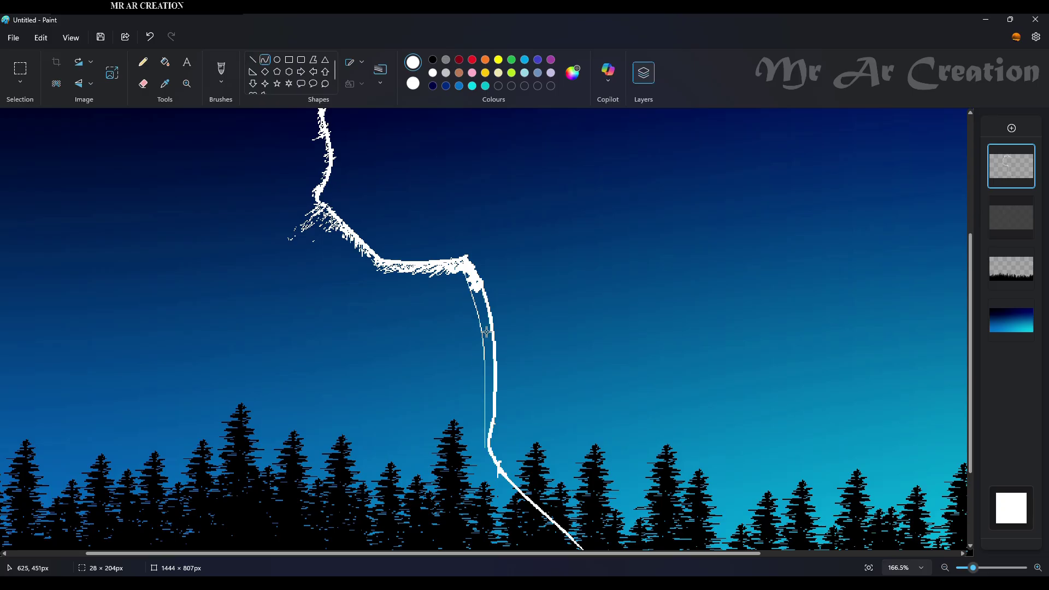
Step: Draw short white fur strokes with the Pencil along the front edge of the neck
click(143, 62)
scroll(456, 338, up, 2)
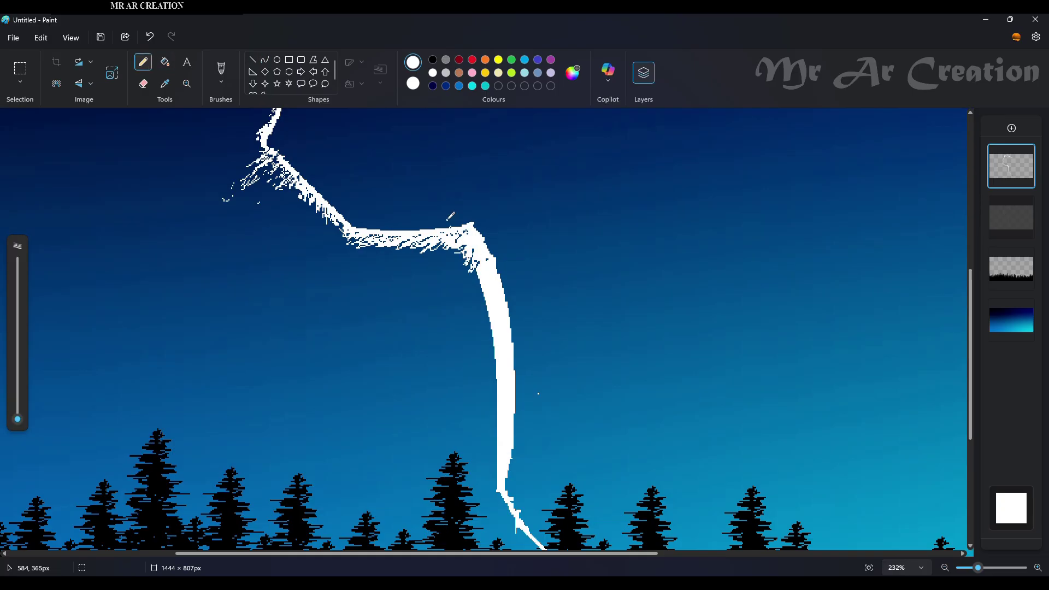
drag(479, 288, 499, 354)
scroll(497, 327, down, 1)
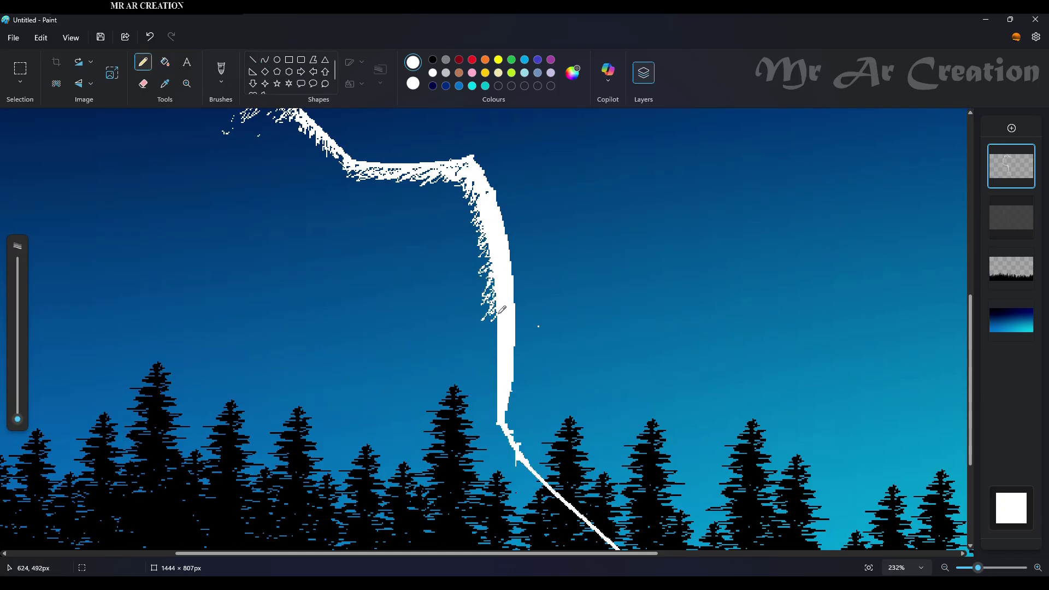
mouse_move(501, 309)
mouse_down()
mouse_move(497, 334)
mouse_move(495, 291)
mouse_move(501, 342)
mouse_move(491, 396)
mouse_move(495, 301)
mouse_up()
scroll(496, 418, down, 2)
Step: Fill the remaining dark red part of the chest line among the trees with white
click(165, 62)
scroll(650, 442, up, 3)
click(642, 442)
scroll(642, 441, down, 3)
Step: Add white fur strokes along the back edge of the neck and thicken the fur on its front edge
click(143, 62)
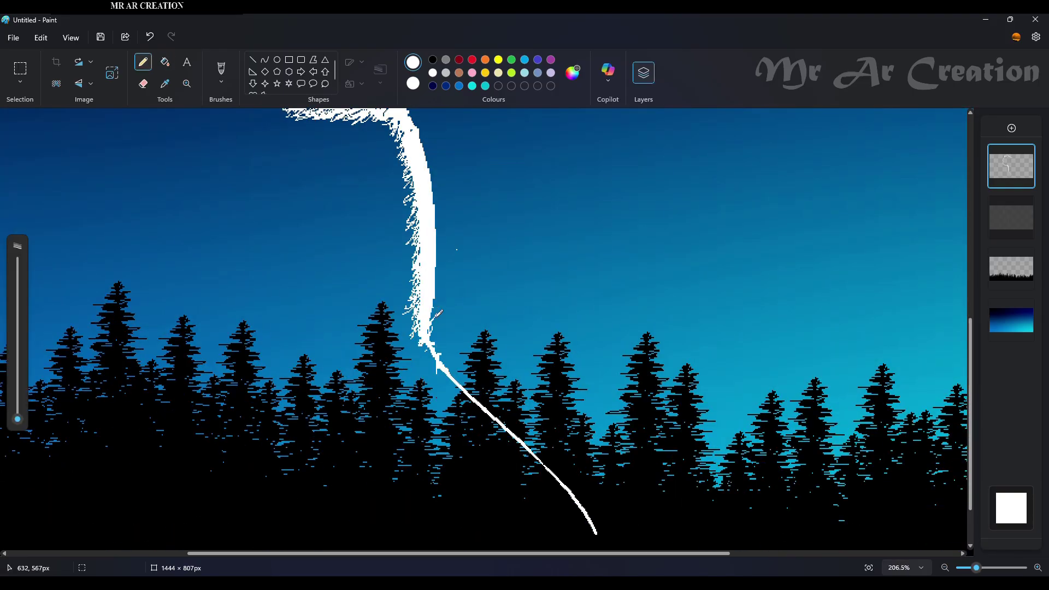
scroll(438, 313, up, 3)
scroll(432, 451, down, 1)
drag(403, 199, 395, 220)
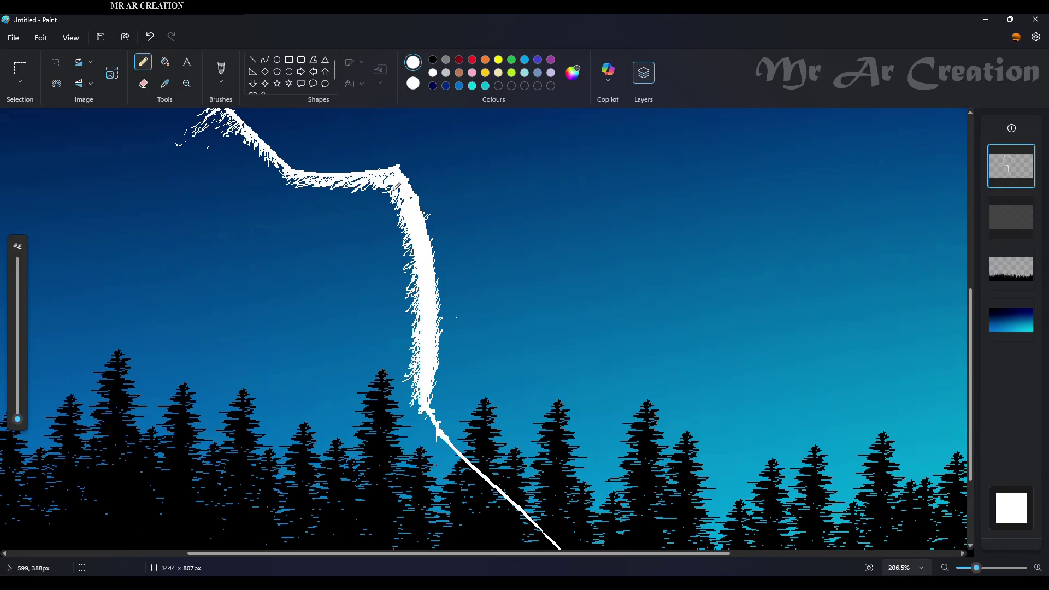
drag(416, 275, 404, 400)
scroll(423, 254, down, 2)
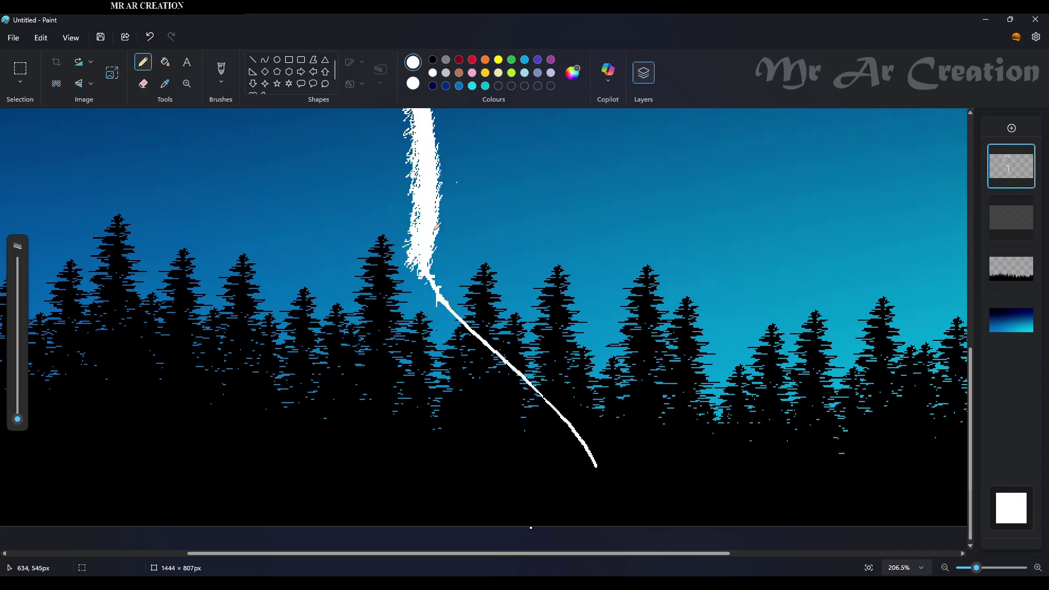
click(265, 60)
drag(596, 466, 426, 256)
drag(508, 358, 528, 316)
key(ctrl+z)
Step: Draw a bent white curve alongside the chest line, from the base of the neck down into the trees
drag(596, 466, 418, 256)
drag(576, 437, 583, 456)
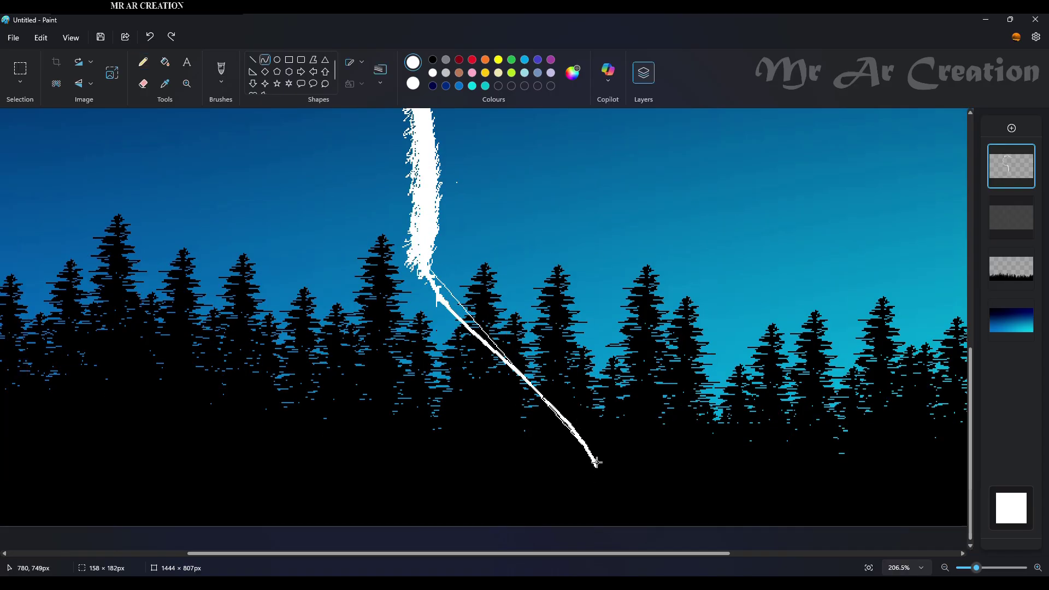
mouse_move(458, 312)
mouse_down()
mouse_move(443, 323)
mouse_move(458, 312)
mouse_up()
drag(530, 344, 532, 337)
click(299, 129)
Step: Close the lower end of the curved chest band with white Pencil strokes and fill the band with white
click(143, 62)
drag(593, 460, 591, 445)
drag(600, 452, 605, 447)
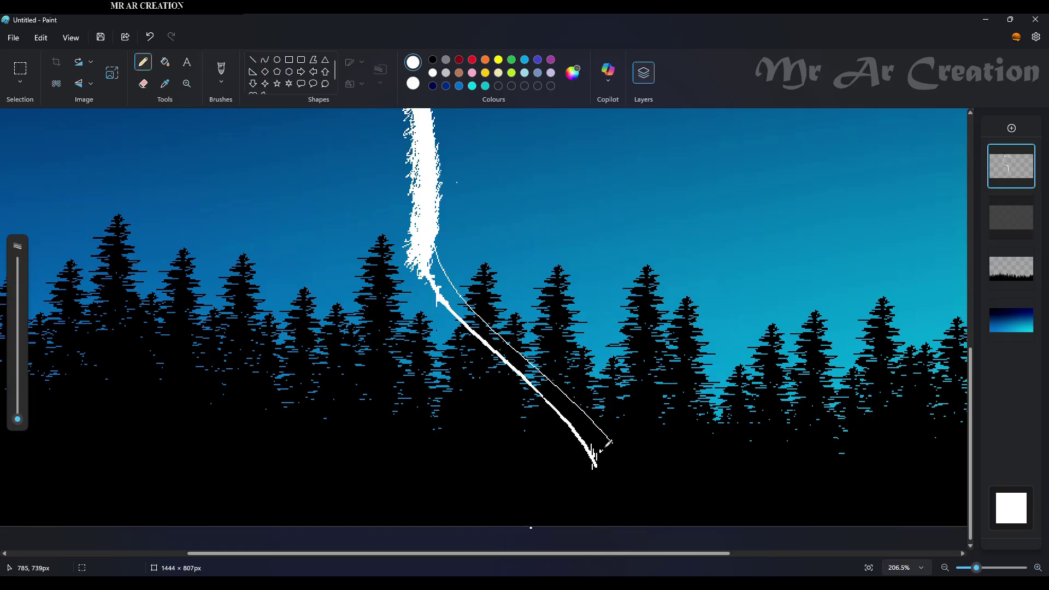
click(165, 61)
click(508, 352)
Step: Draw short white Pencil fur strokes around the base of the neck and down the lower edge of the chest band
click(143, 62)
drag(381, 265, 382, 269)
drag(401, 257, 400, 272)
drag(418, 263, 413, 279)
mouse_move(427, 276)
mouse_down()
mouse_move(421, 288)
mouse_move(429, 281)
mouse_up()
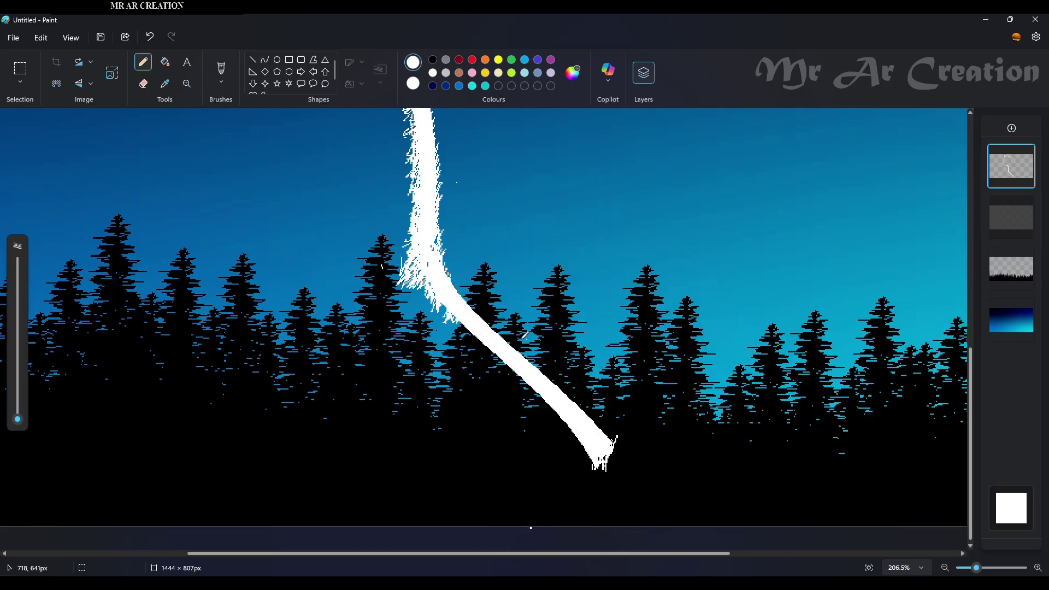
mouse_move(480, 323)
mouse_down()
mouse_move(516, 383)
mouse_move(563, 426)
mouse_move(549, 391)
mouse_up()
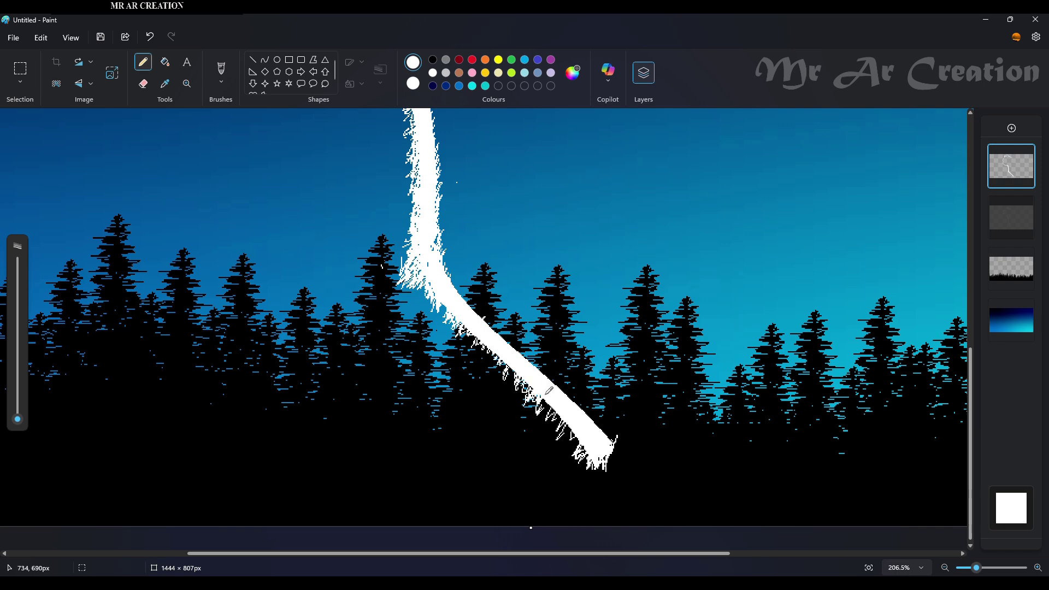
drag(478, 324, 467, 341)
mouse_move(450, 307)
mouse_down()
mouse_move(442, 327)
mouse_move(455, 338)
mouse_up()
drag(429, 289, 423, 301)
Step: Shift the whole animal outline slightly to the right and place its layer beneath the forest layer
click(869, 567)
click(21, 69)
drag(251, 128, 628, 549)
drag(462, 349, 478, 349)
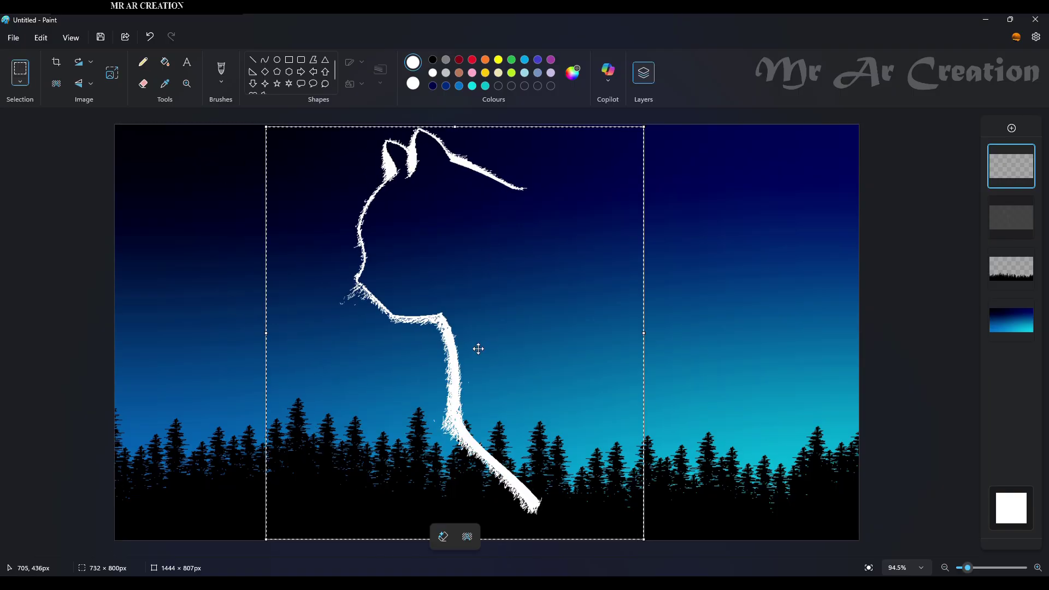
drag(1011, 166, 1011, 269)
Step: Shorten the neck and chest section, narrow the chest part among the trees, and reposition them to meet the chin line
drag(300, 132, 602, 320)
mouse_move(415, 334)
mouse_down()
mouse_move(584, 526)
mouse_move(615, 534)
mouse_up()
drag(615, 533, 604, 504)
drag(558, 454, 562, 449)
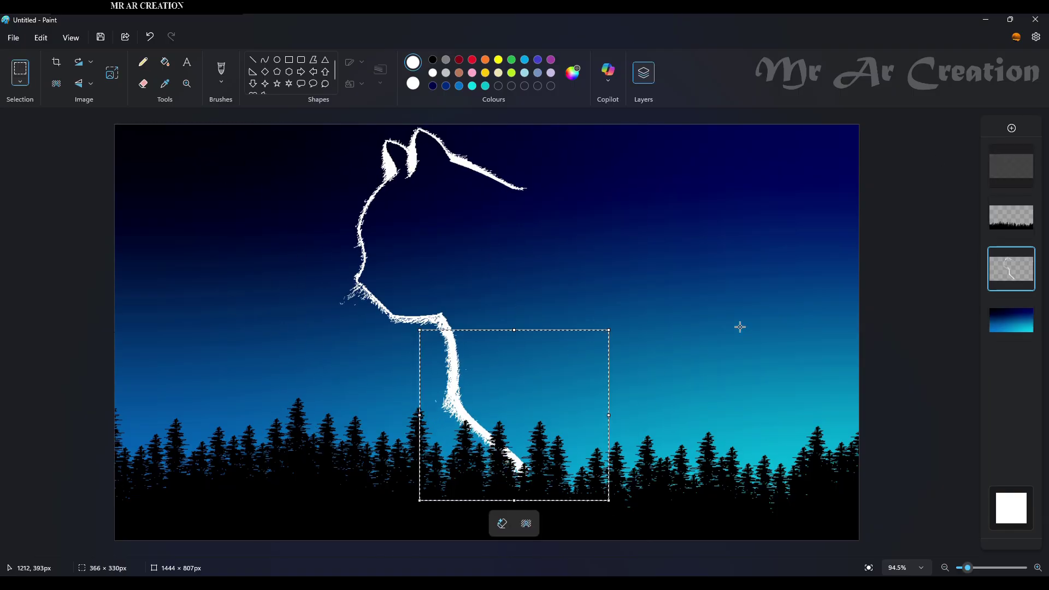
click(612, 439)
drag(438, 393, 562, 501)
drag(562, 447, 520, 446)
drag(466, 429, 473, 429)
click(603, 396)
Step: Enlarge the whole animal outline and reposition it so the ear tip meets the upper edge of the canvas
drag(284, 127, 650, 542)
drag(285, 126, 234, 72)
mouse_move(522, 398)
mouse_down()
mouse_move(522, 438)
mouse_move(565, 440)
mouse_up()
click(715, 360)
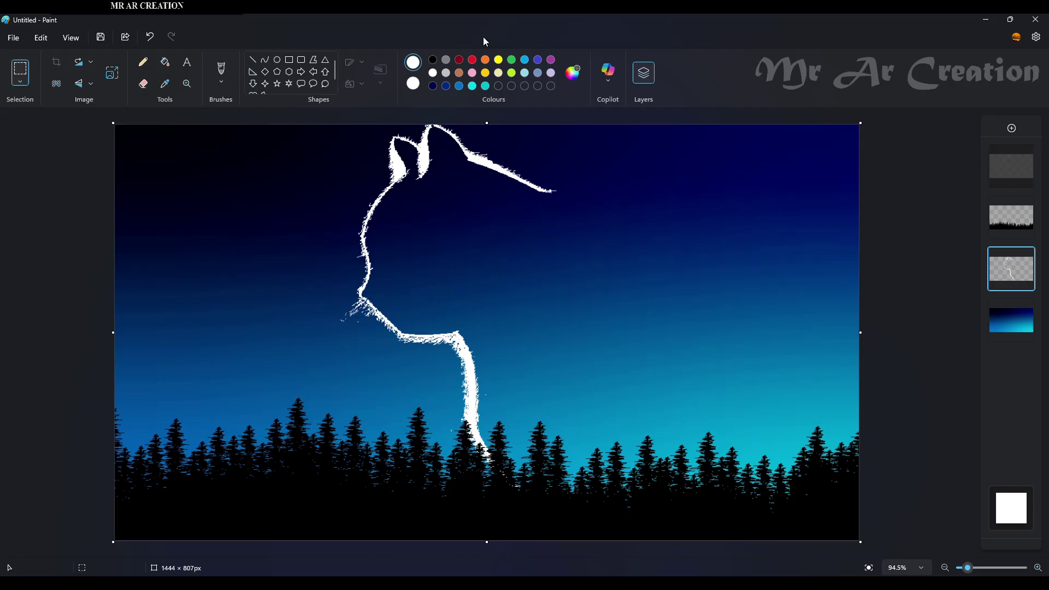
Step: Draw a solid black circle of 137 × 137 px on a new layer, in the sky in front of the animal's face
click(277, 60)
click(1011, 128)
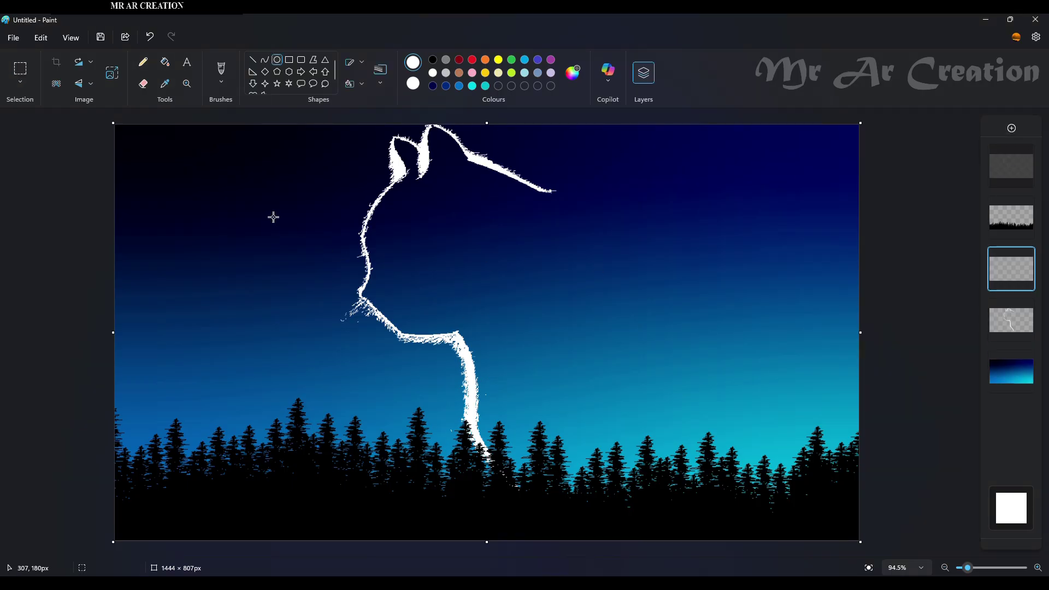
mouse_move(187, 256)
mouse_down()
mouse_move(257, 346)
mouse_move(259, 328)
mouse_up()
click(433, 59)
right_click(432, 59)
click(363, 84)
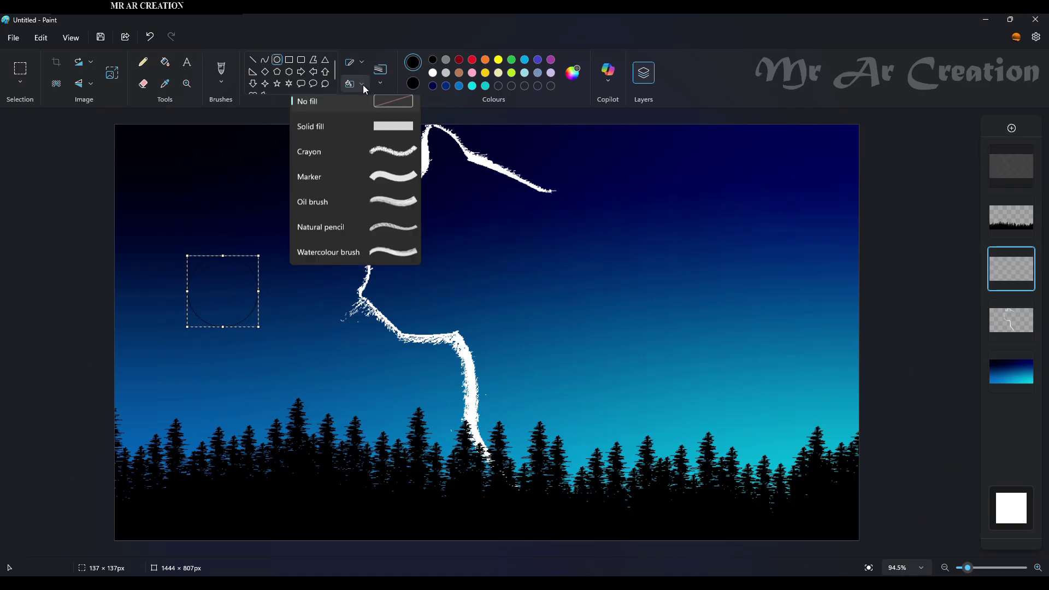
click(327, 126)
Step: Set both colours to white and draw a solid white circle over the black circle to shape a crescent
drag(196, 227, 276, 304)
click(433, 73)
right_click(433, 73)
drag(222, 274, 196, 288)
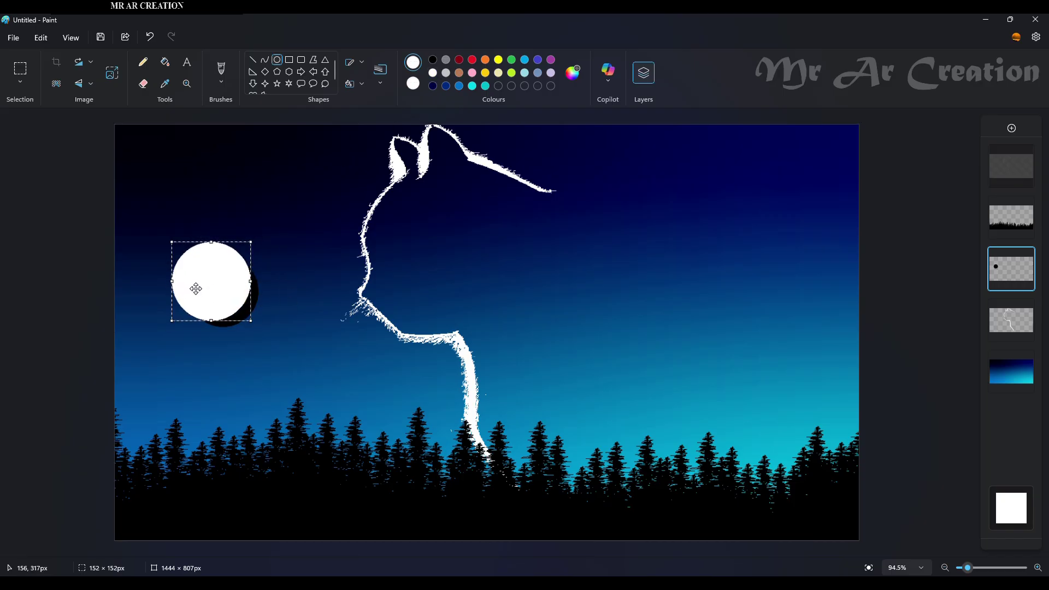
key(ctrl+z)
mouse_move(169, 241)
mouse_down()
mouse_move(267, 320)
mouse_move(248, 308)
mouse_up()
drag(220, 272, 235, 285)
click(271, 255)
drag(271, 237, 150, 355)
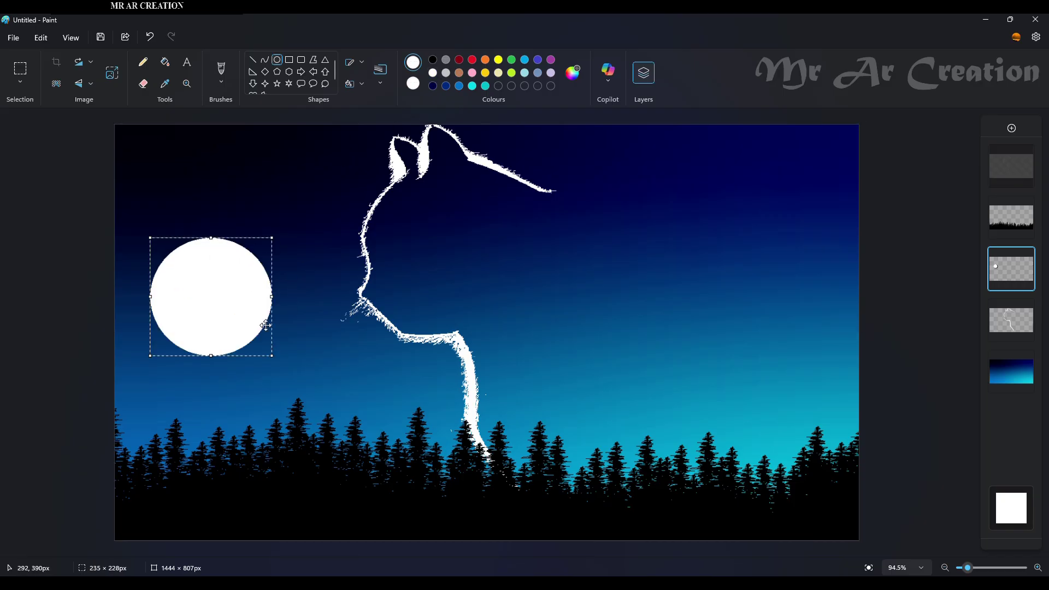
Step: Select the crescent and move it to the right side of the sky, above the trees
click(20, 68)
drag(133, 237, 285, 352)
click(20, 82)
click(47, 143)
mouse_move(237, 303)
mouse_down()
mouse_move(304, 290)
mouse_move(810, 331)
mouse_move(817, 314)
mouse_up()
click(650, 278)
Step: Fill the crescent moon with white
click(165, 62)
scroll(824, 416, up, 8)
click(819, 395)
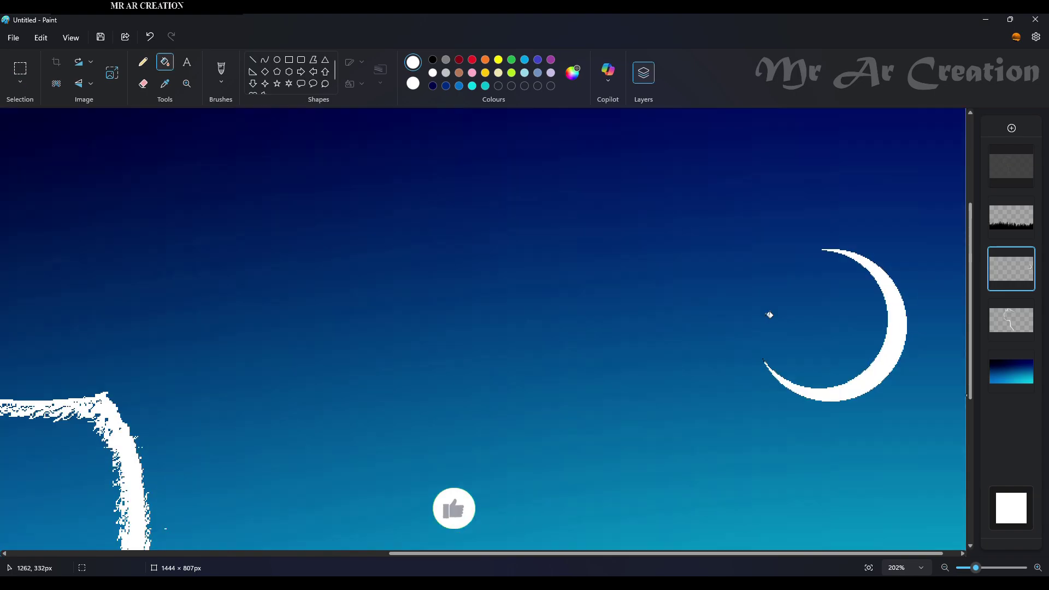
scroll(769, 314, up, 6)
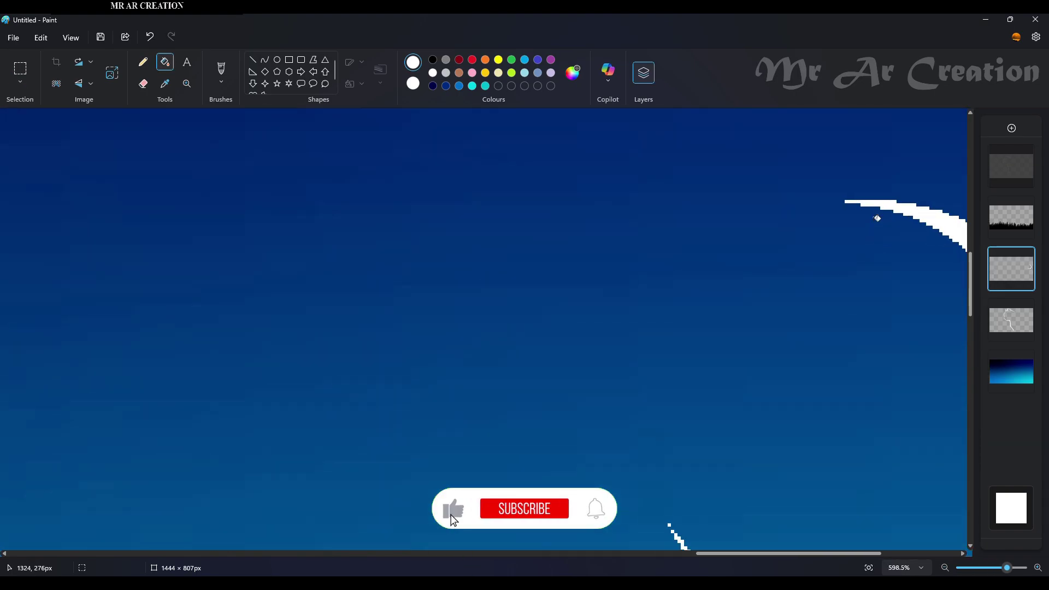
scroll(552, 265, down, 11)
Step: Scatter tiny and slightly larger white Pencil dots across the sky as stars
click(144, 62)
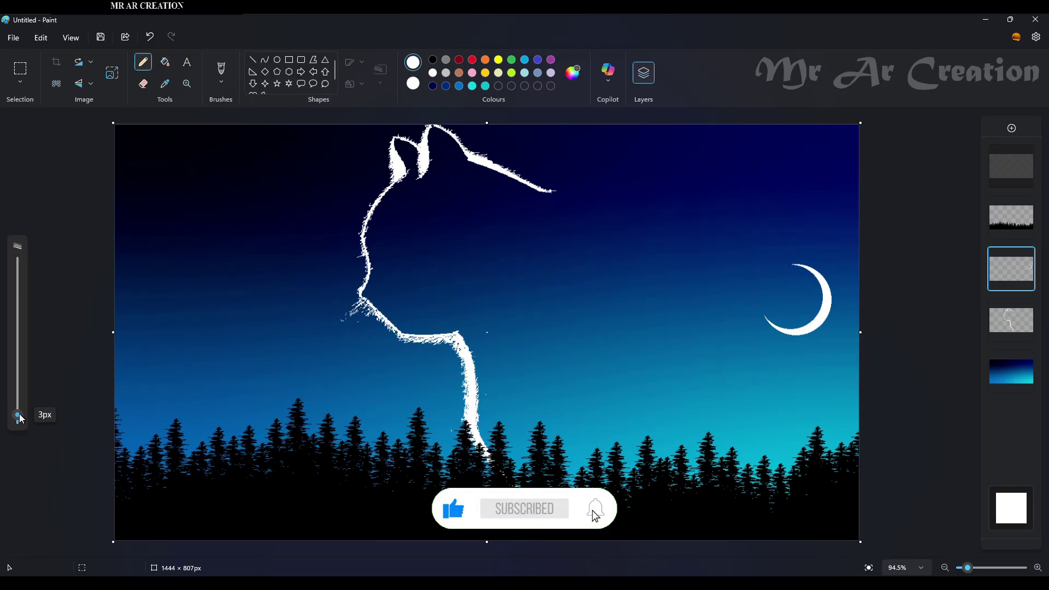
drag(19, 415, 19, 419)
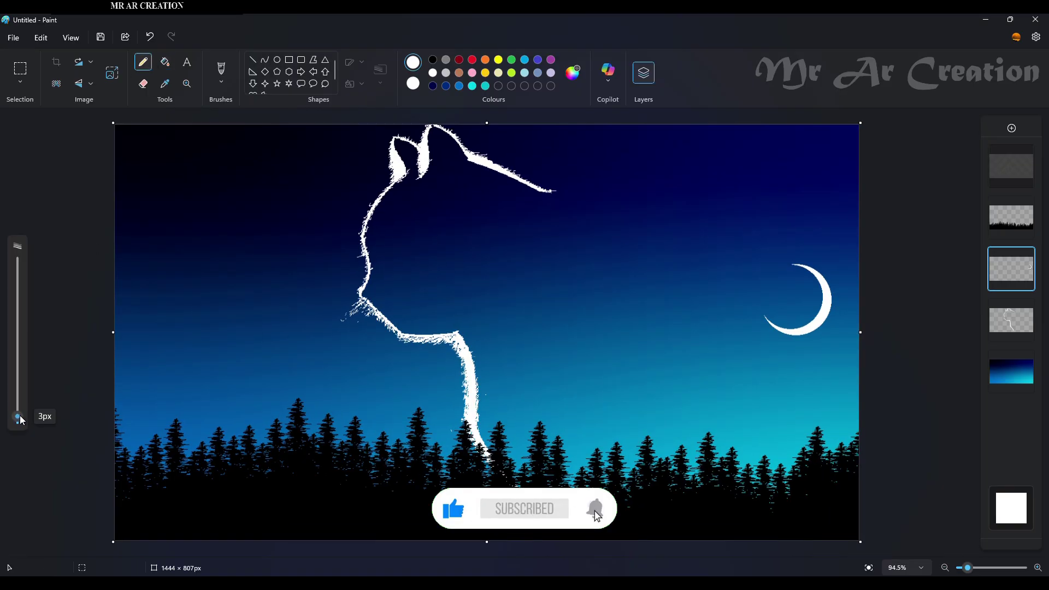
click(284, 212)
click(339, 286)
click(277, 299)
click(242, 306)
click(168, 353)
click(218, 389)
click(323, 373)
click(388, 336)
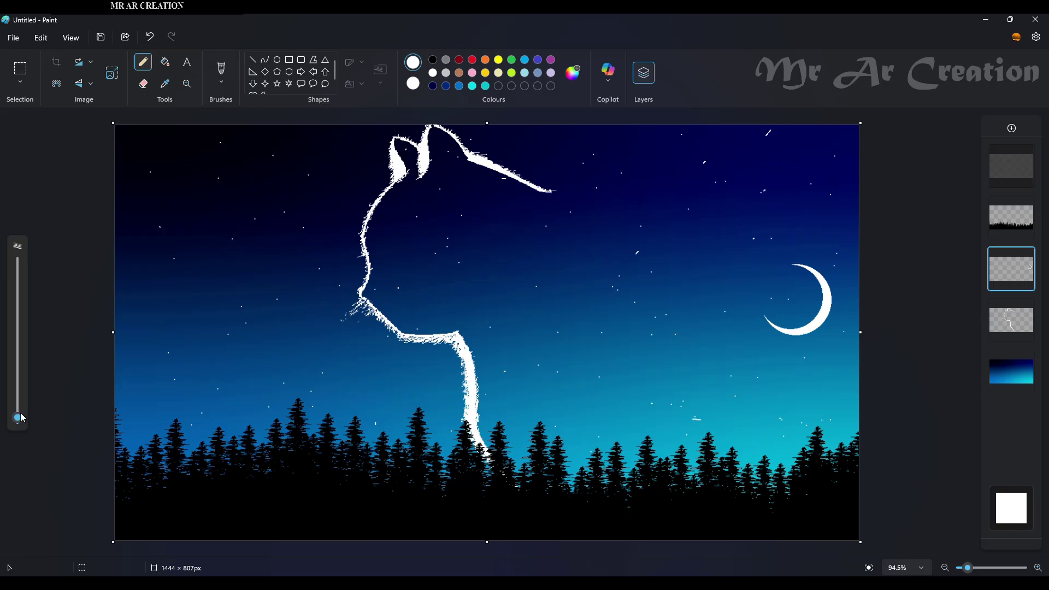
drag(21, 418, 20, 414)
Step: Draw small white four-point stars at scattered spots in the sky on both sides of the animal outline
click(265, 84)
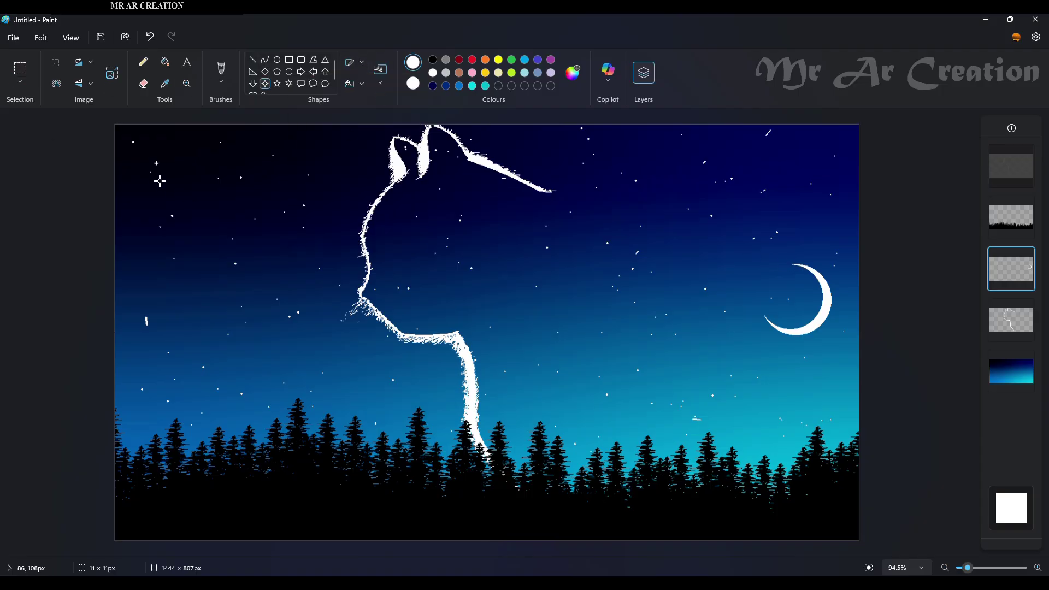
drag(160, 181, 164, 182)
drag(206, 314, 215, 323)
drag(499, 272, 510, 282)
drag(719, 412, 729, 421)
drag(782, 160, 792, 169)
drag(584, 366, 586, 368)
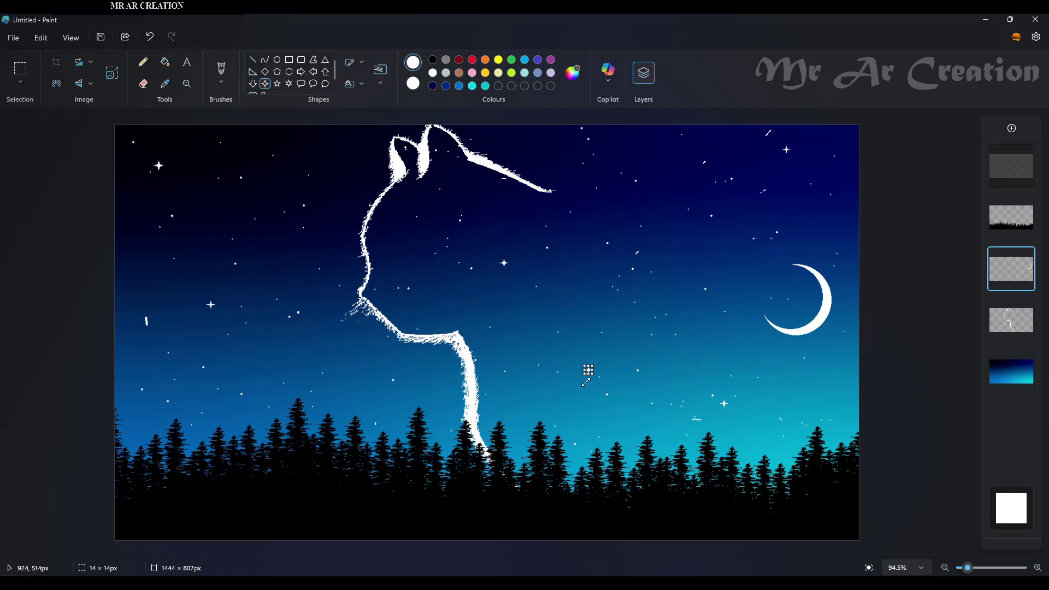